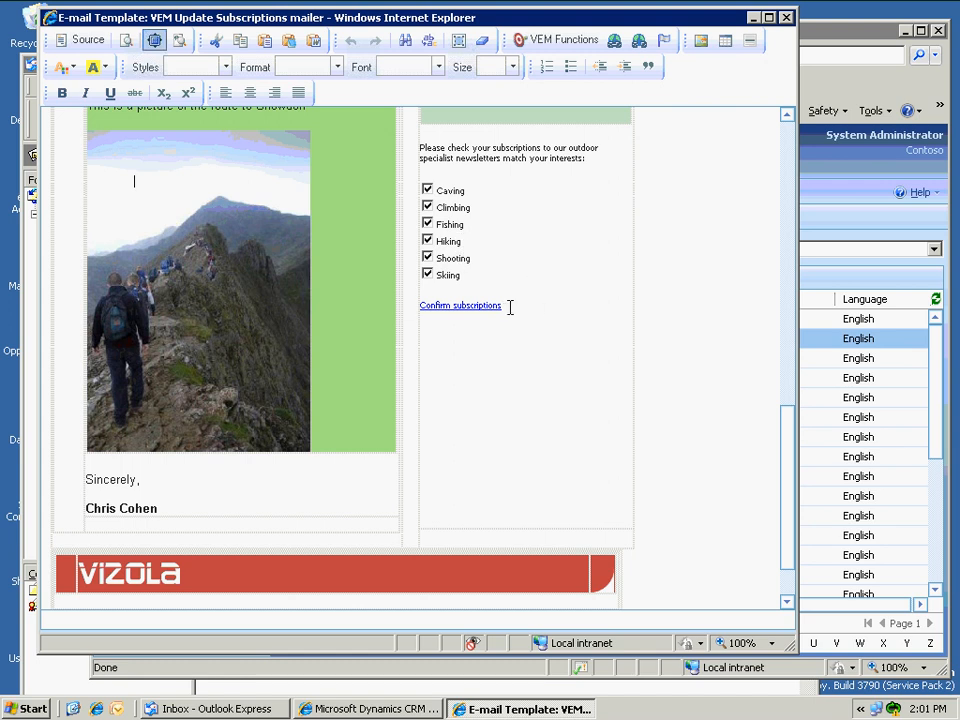
scroll(510, 307, "down", 1)
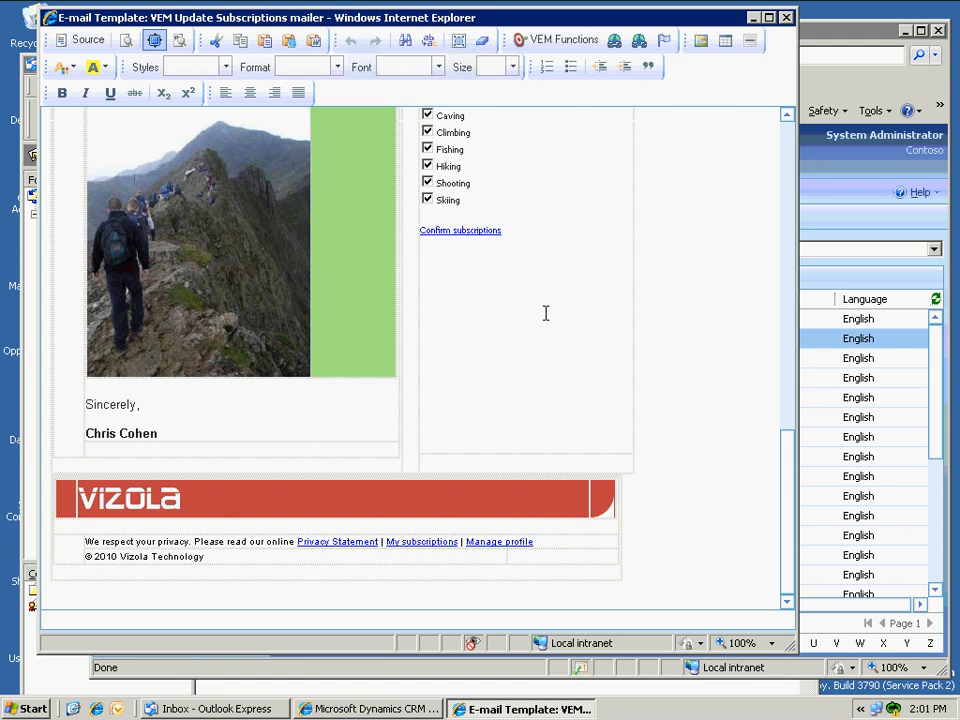
scroll(546, 313, "up", 2)
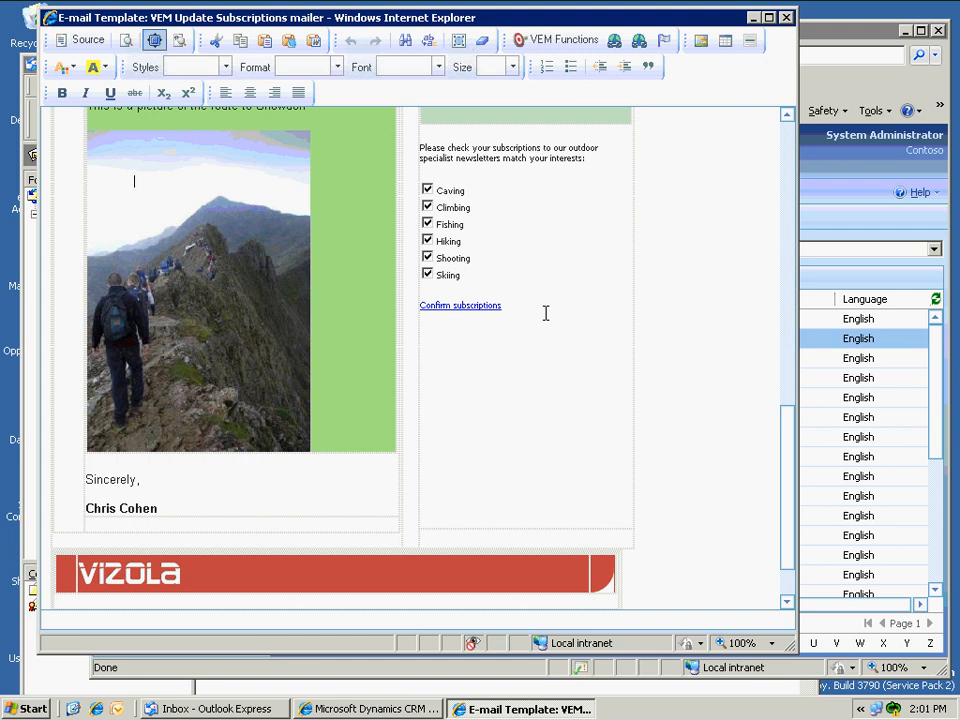
scroll(546, 313, "down", 1)
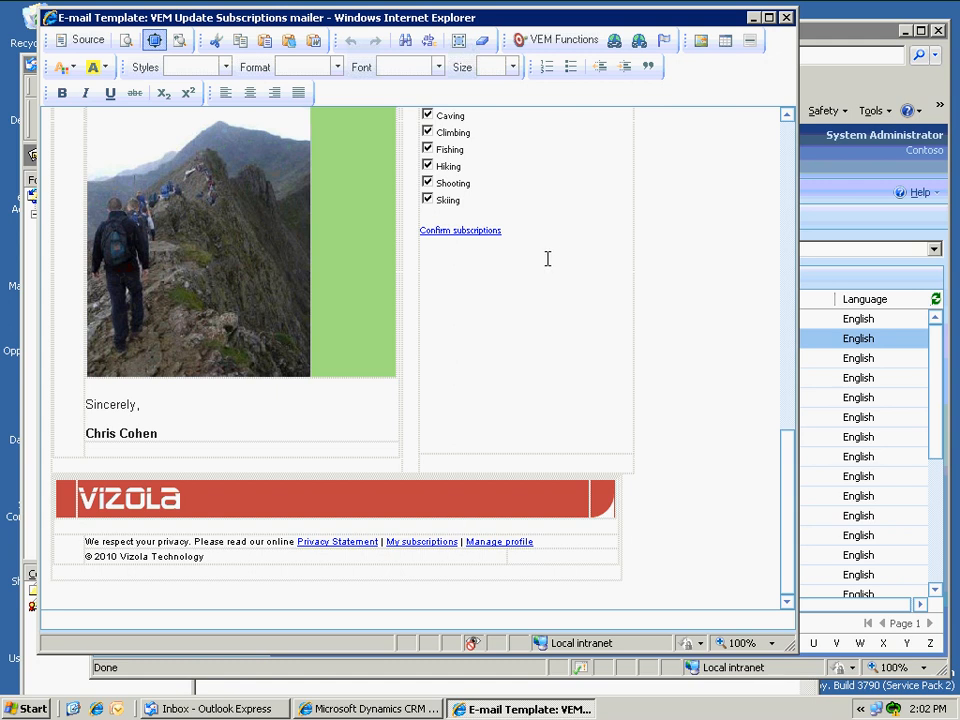
scroll(553, 255, "up", 1)
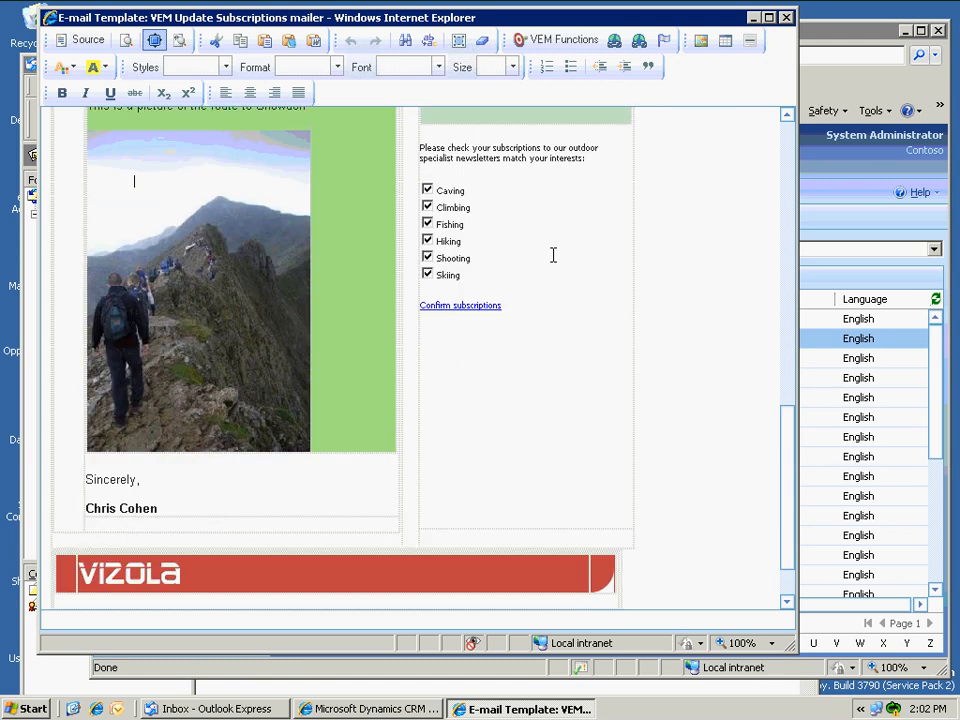
Remove the existing Confirm subscriptions block with its newsletter checkboxes and link from the template.
left_click(499, 287)
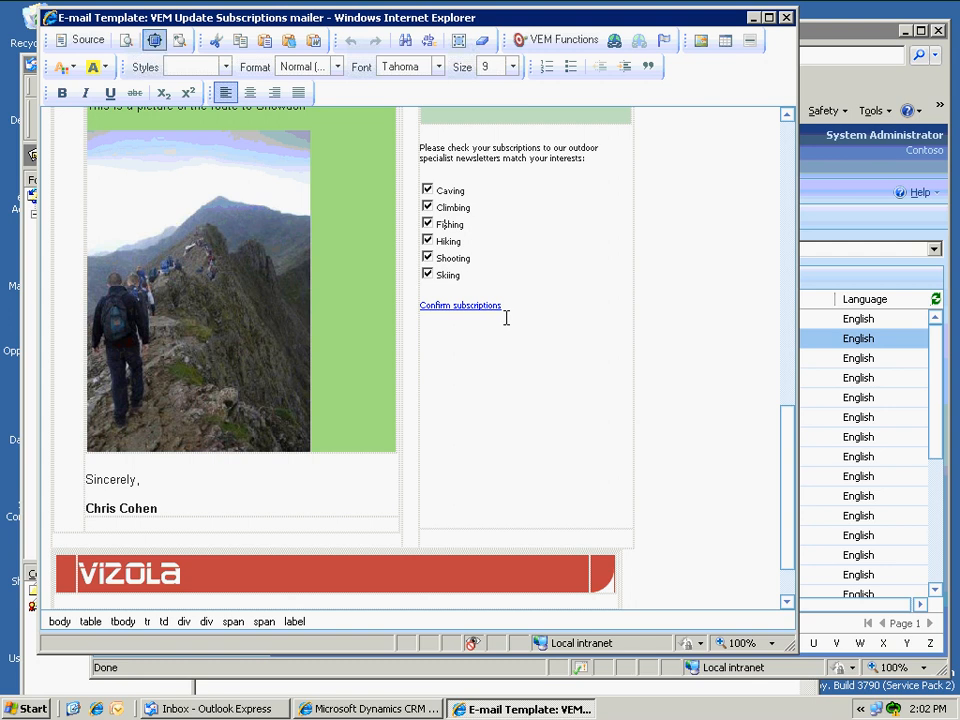
left_click_drag(441, 224, 447, 224)
left_click(549, 42)
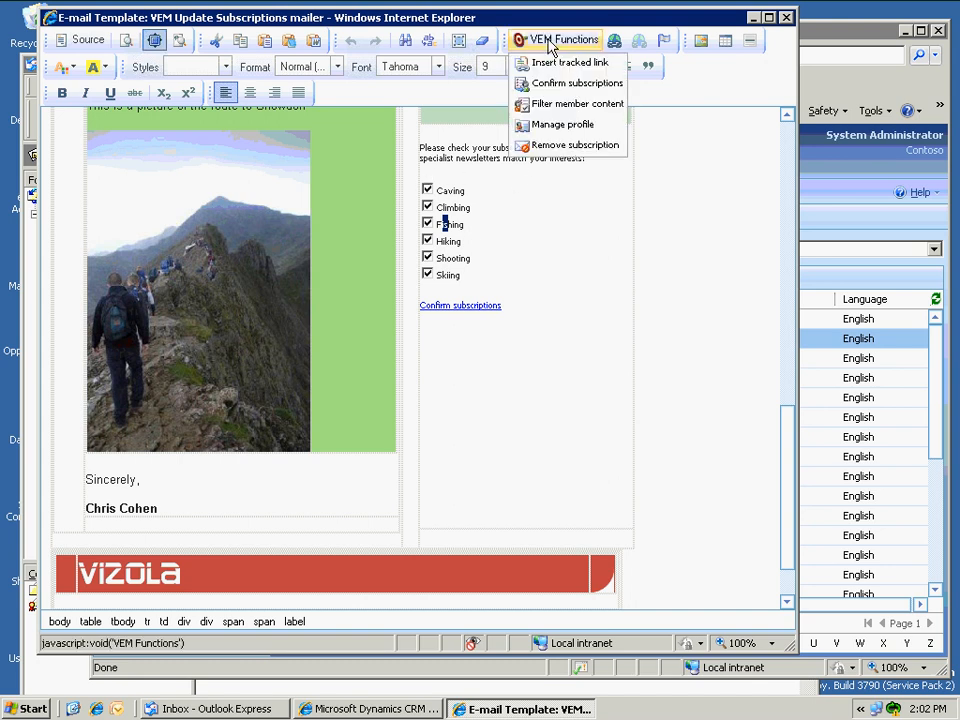
left_click(563, 89)
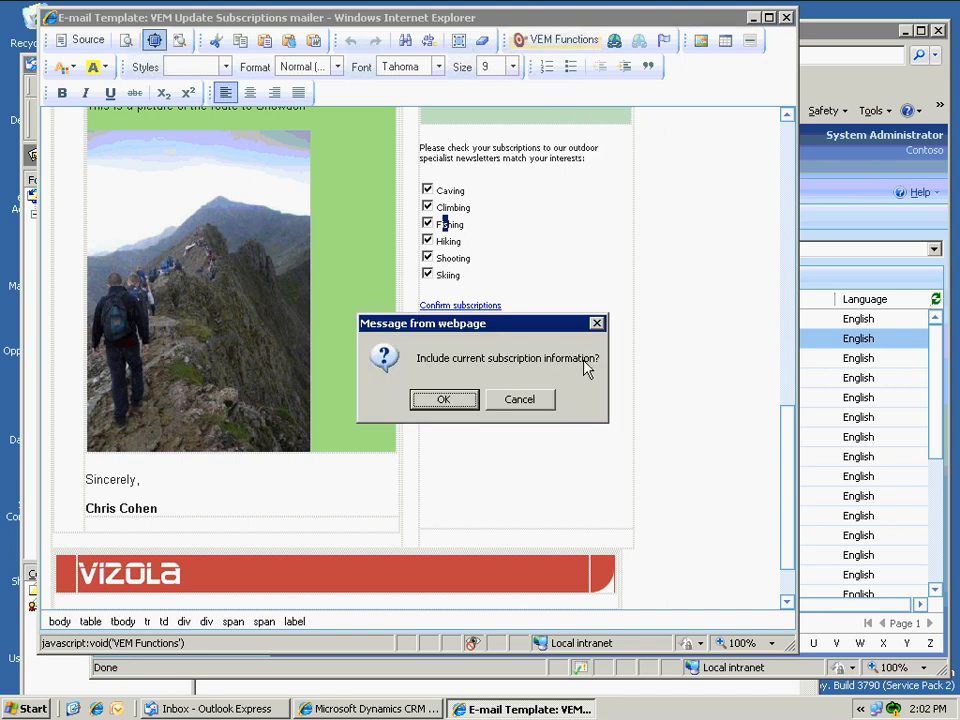
left_click(445, 401)
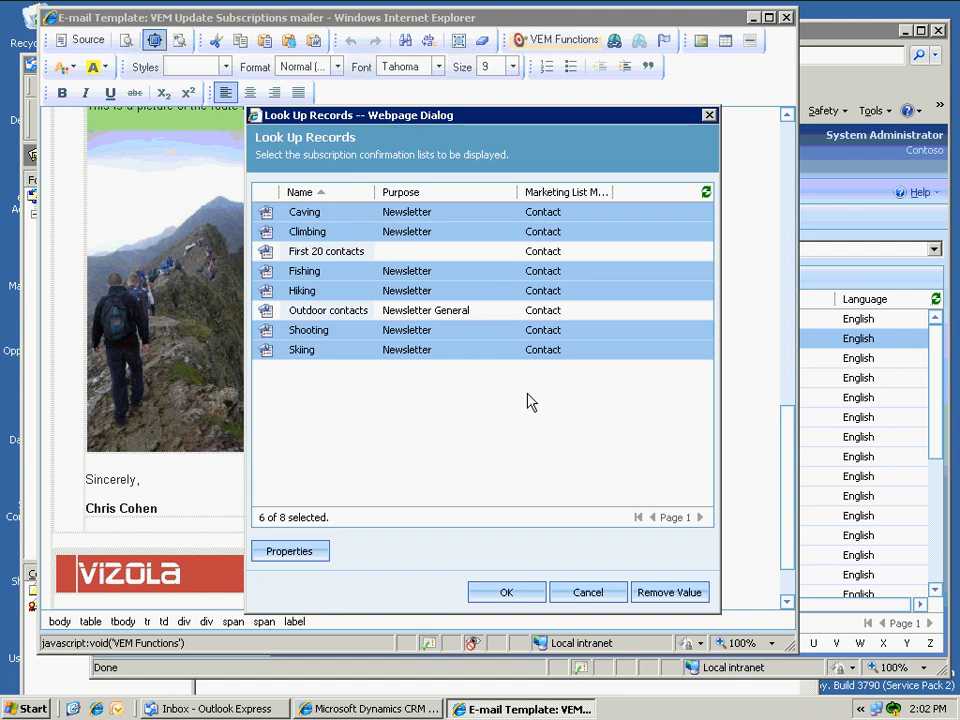
left_click_drag(478, 124, 721, 94)
left_click_drag(659, 94, 685, 91)
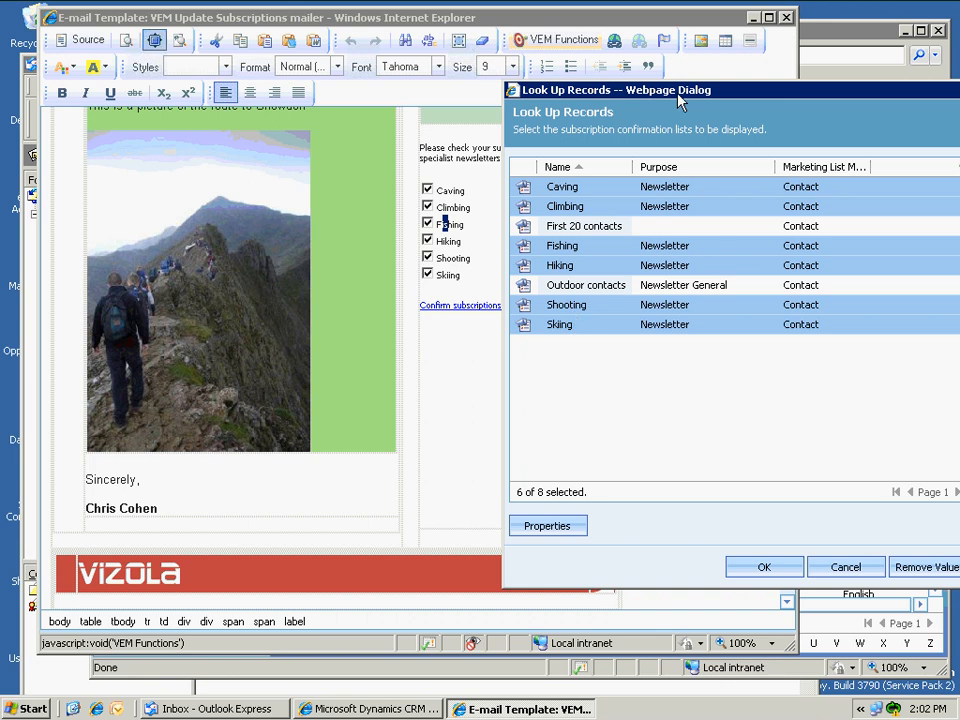
left_click_drag(678, 95, 644, 85)
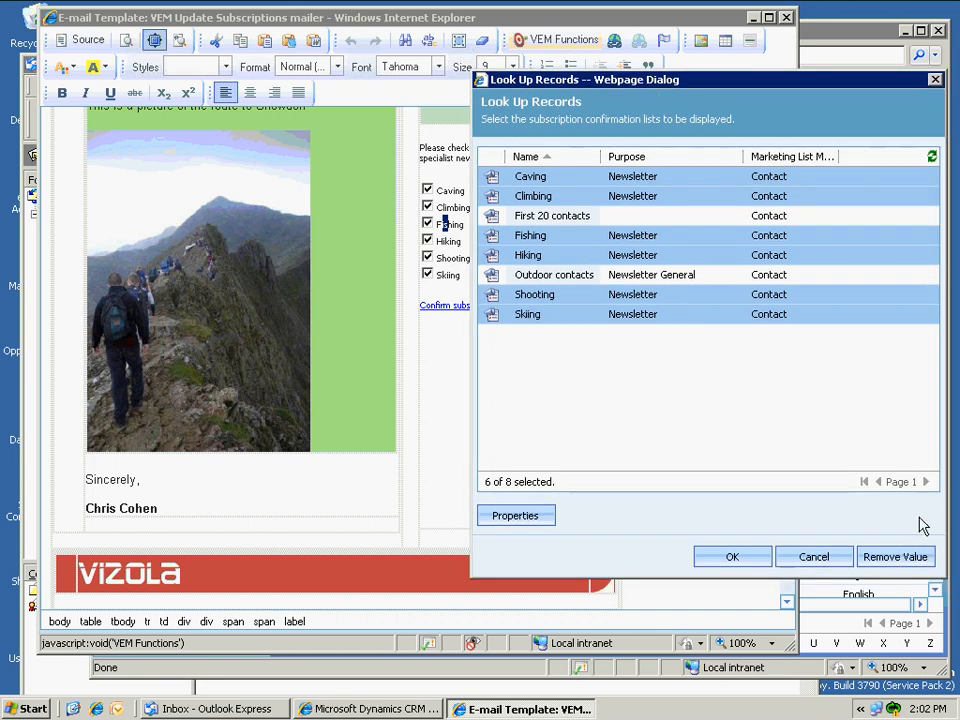
left_click(899, 558)
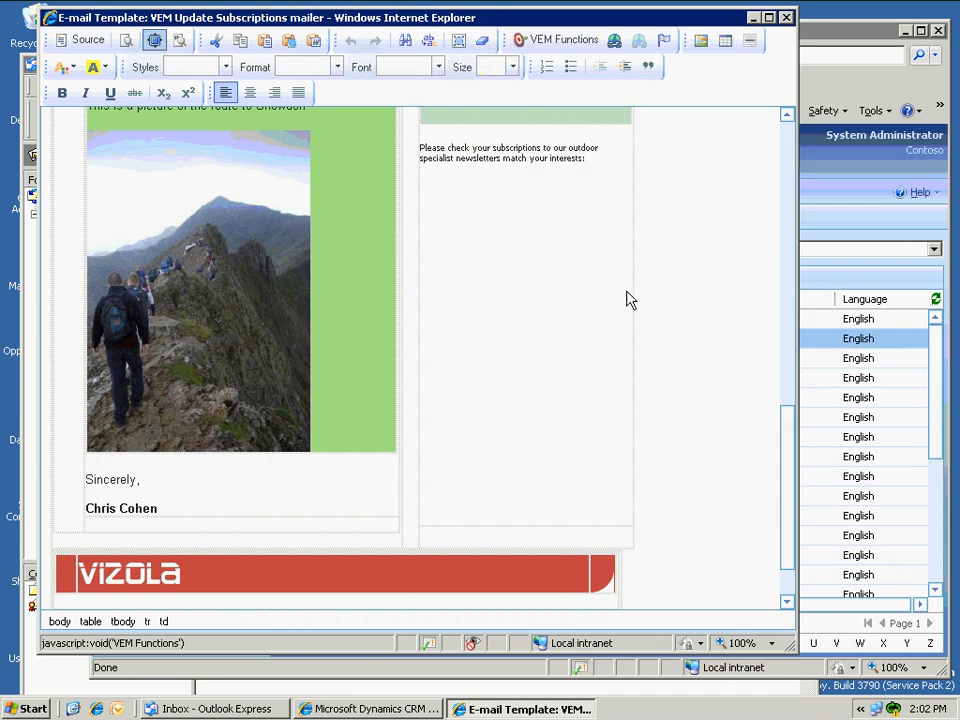
Below the newsletter interests text, set up Confirm subscriptions with current subscription information for the Caving, Climbing, Fishing, Hiking and Shooting lists.
left_click(499, 203)
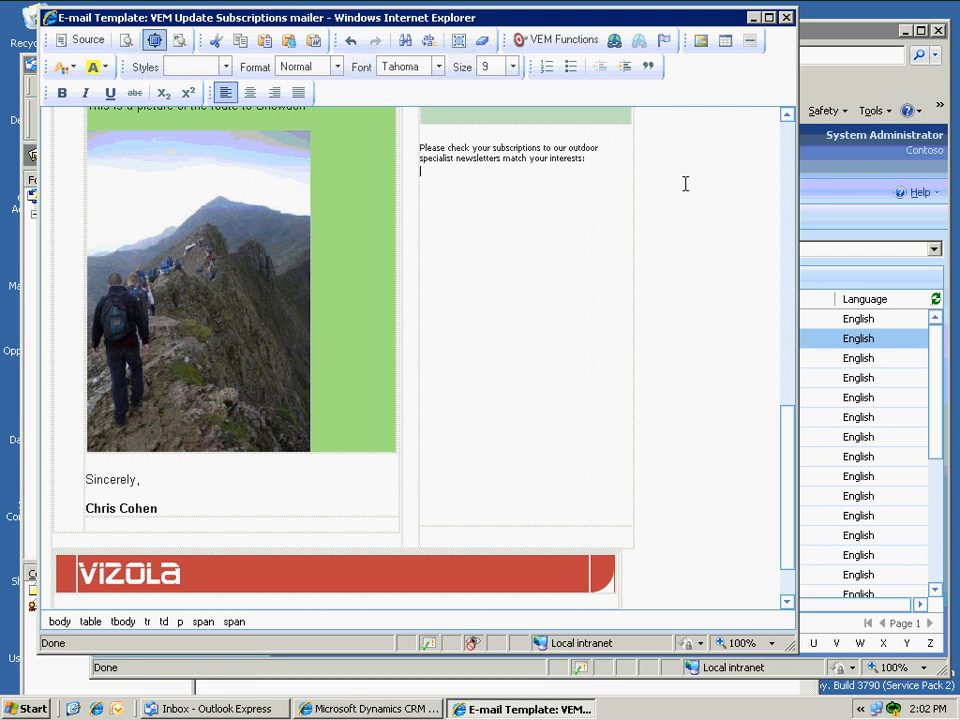
left_click(558, 40)
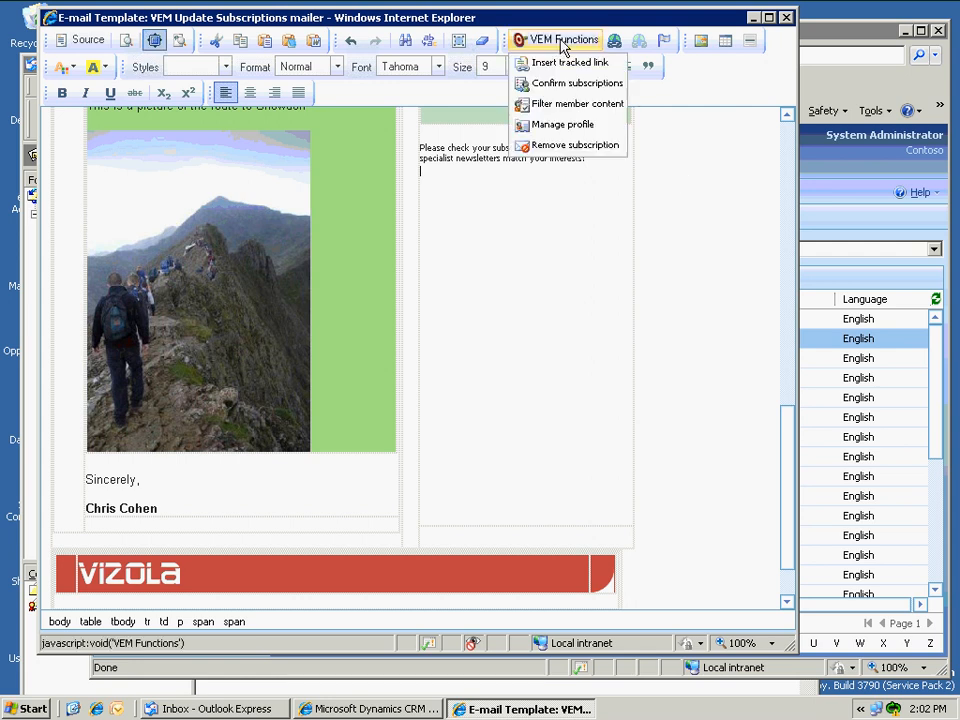
left_click(563, 83)
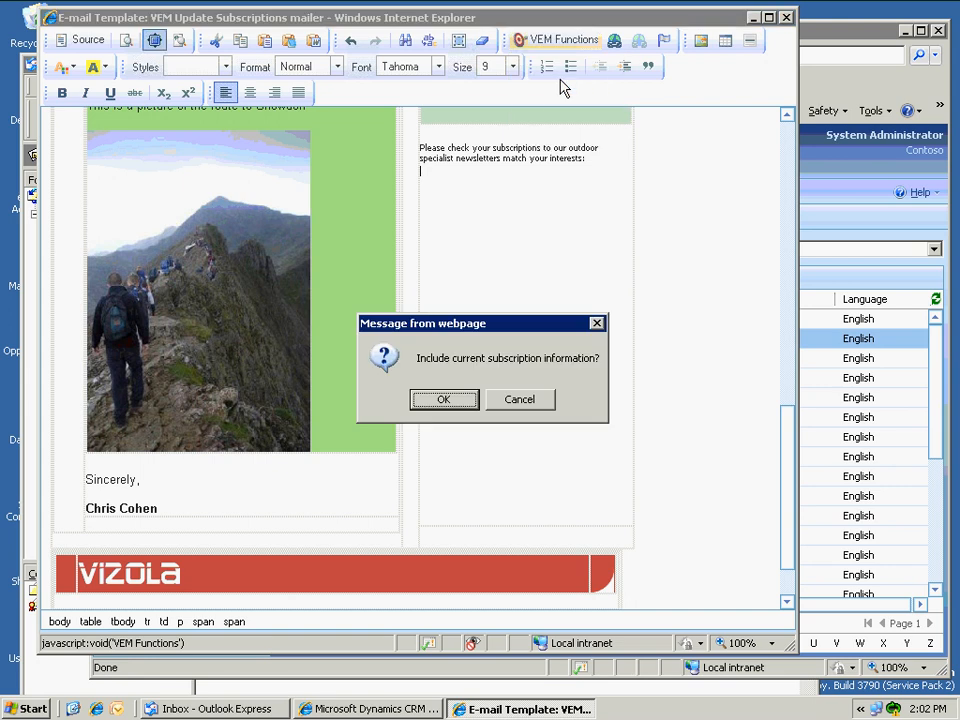
left_click(452, 400)
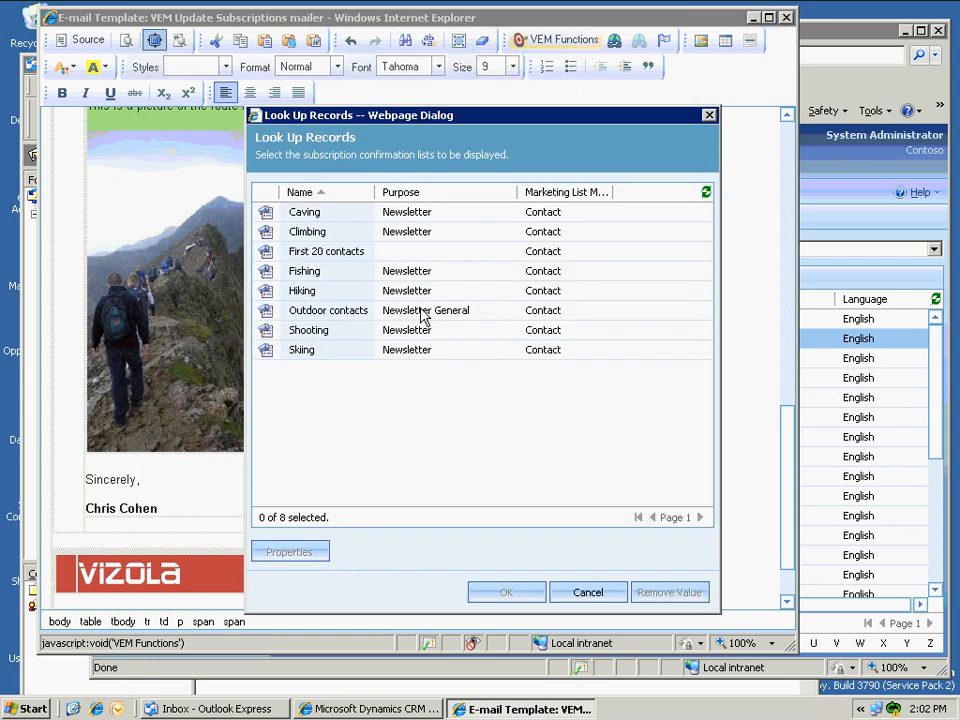
left_click(336, 213)
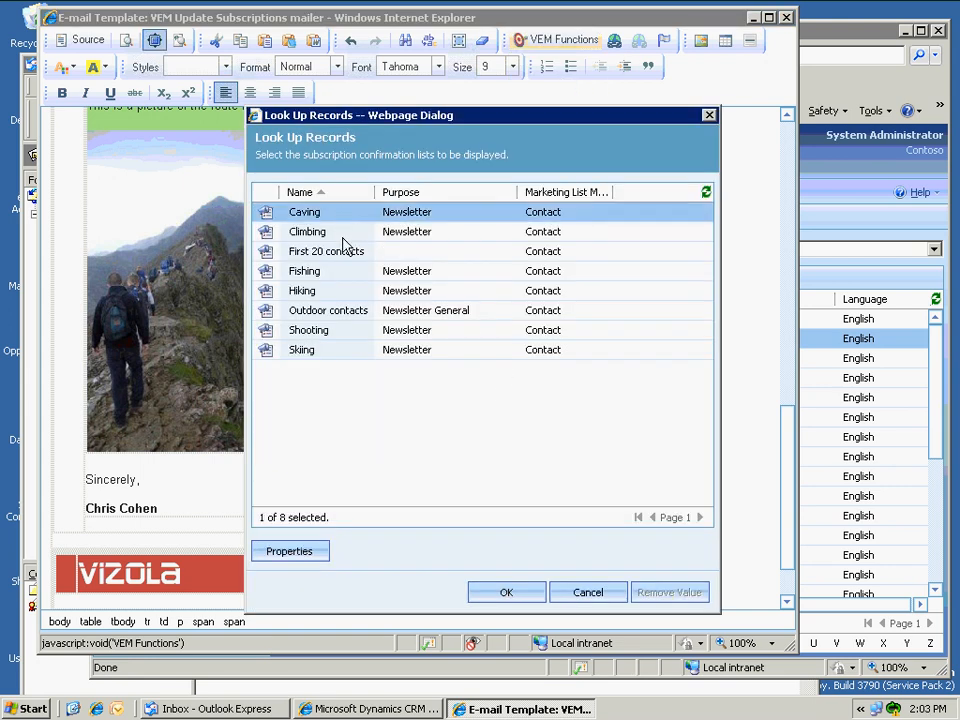
left_click(339, 232, "ctrl")
left_click(372, 271, "ctrl")
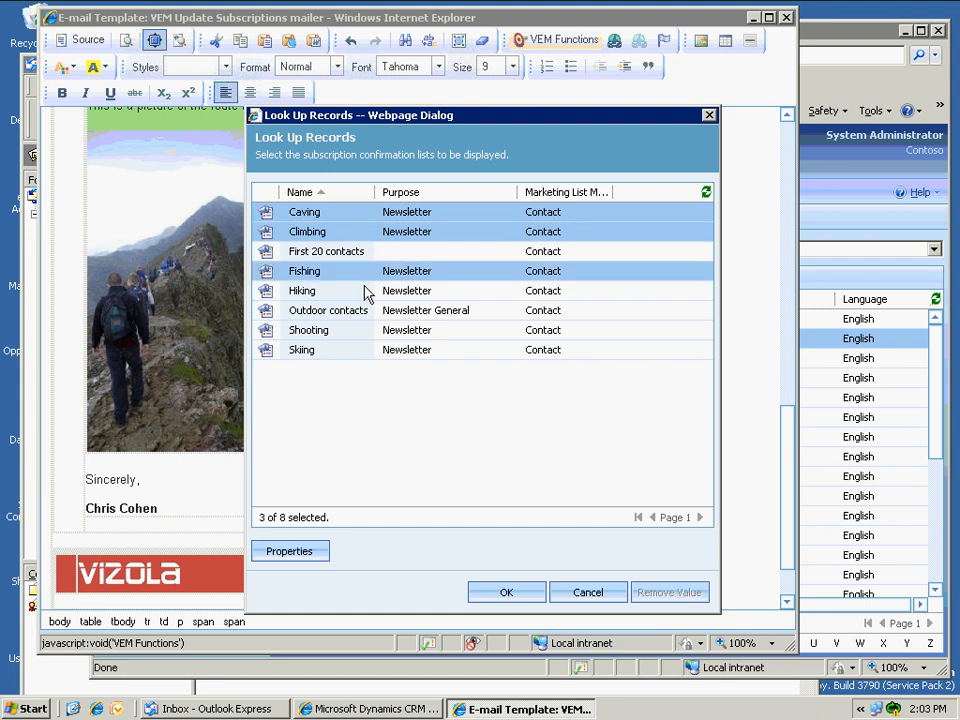
left_click(363, 291, "ctrl")
left_click(345, 330, "ctrl")
left_click(355, 350, "ctrl")
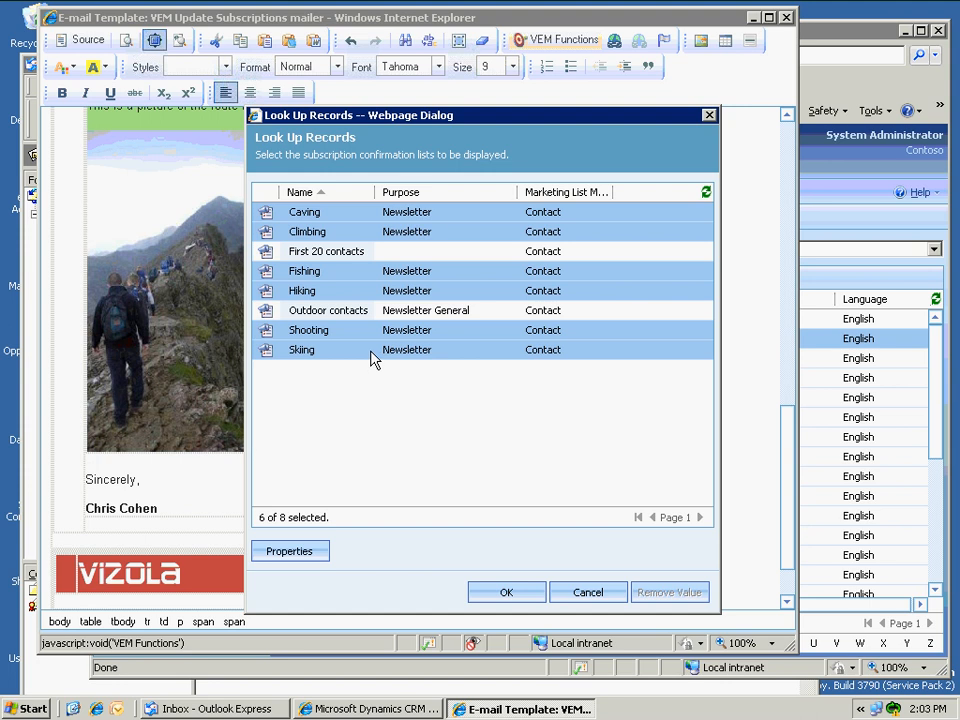
left_click(348, 352, "ctrl")
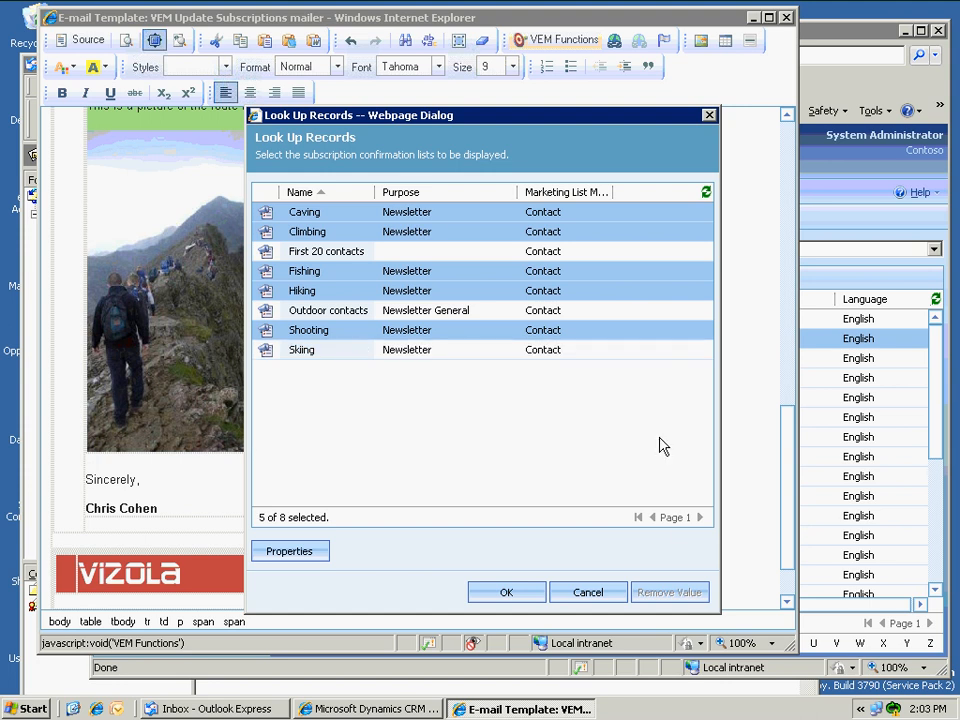
left_click(513, 598)
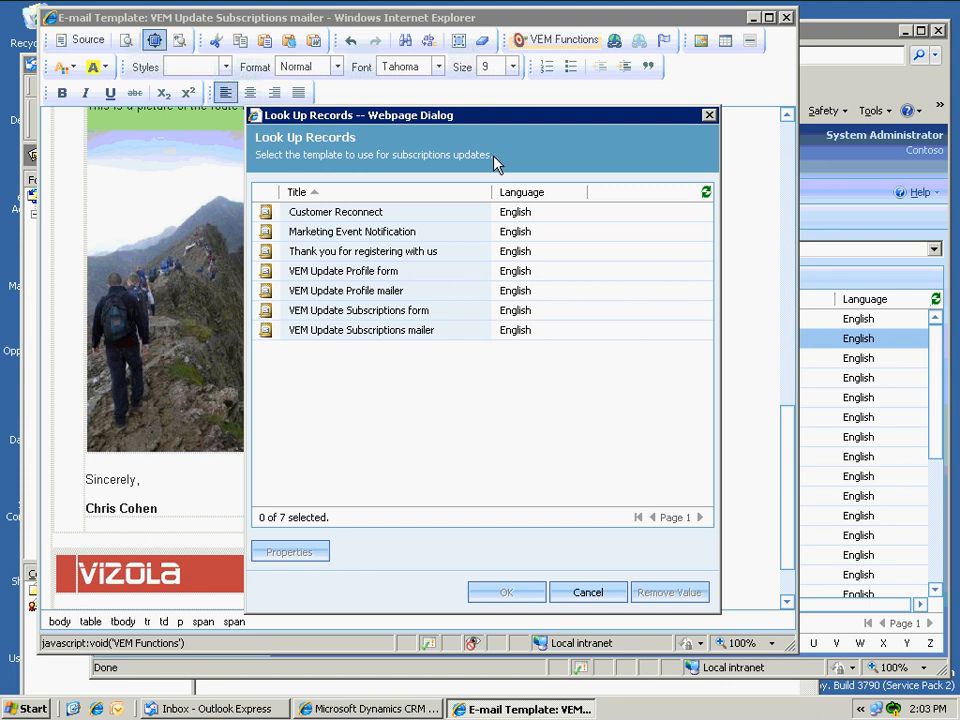
Use the VEM Update Subscriptions form template for the subscription updates and add a line break above the inserted checkboxes.
left_click(345, 317)
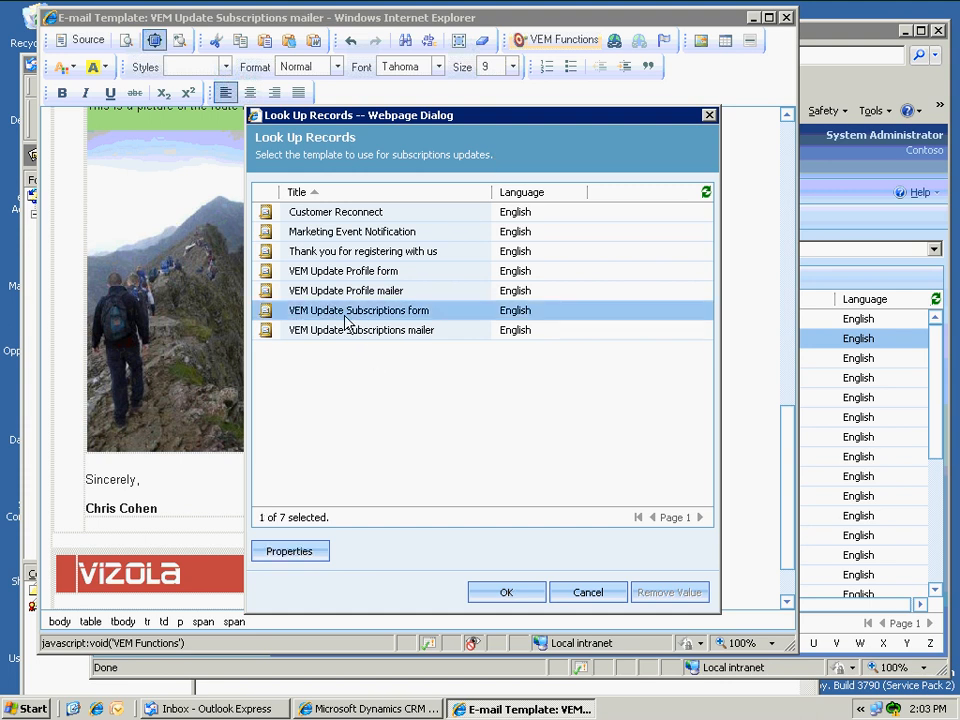
left_click(506, 592)
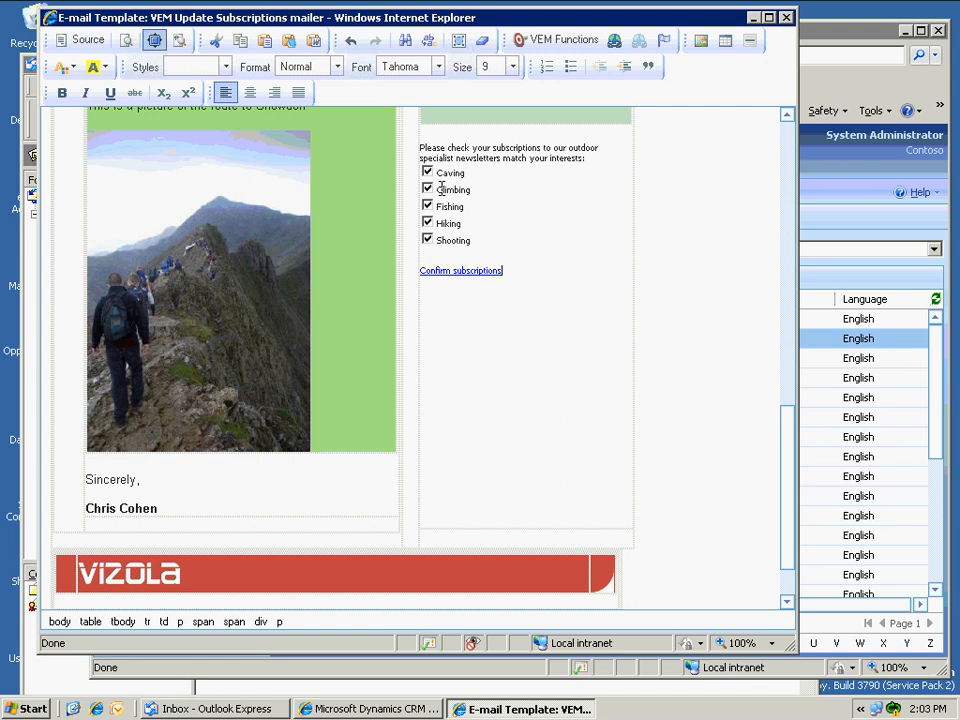
left_click(611, 157)
key("Return")
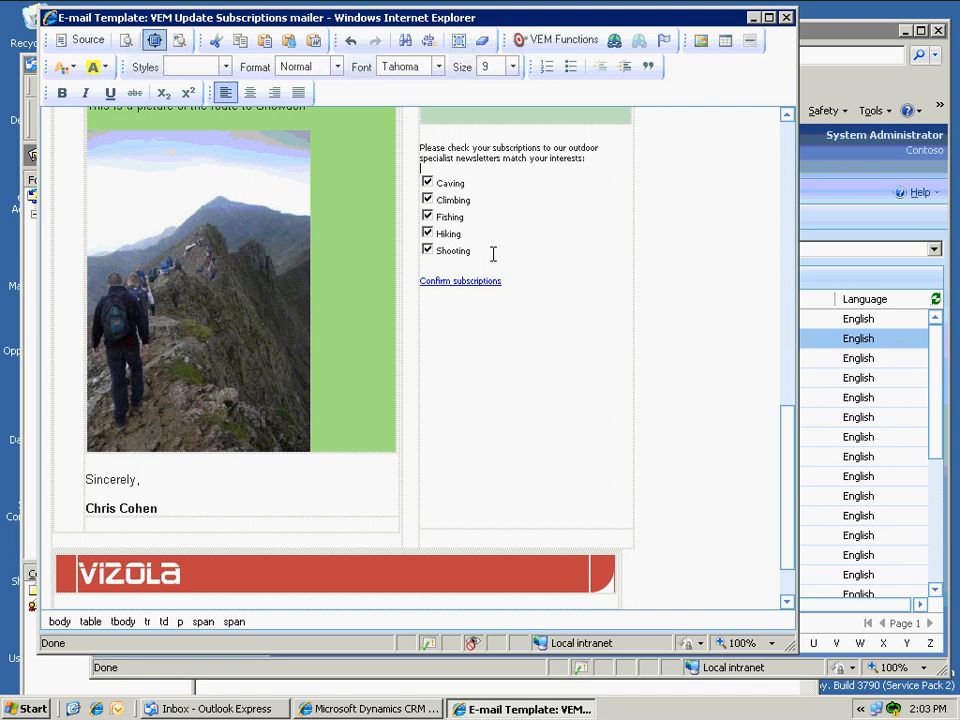
Replace the "My subscriptions" link in the footer with plain text reading "My subscriptions".
scroll(493, 254, "down", 2)
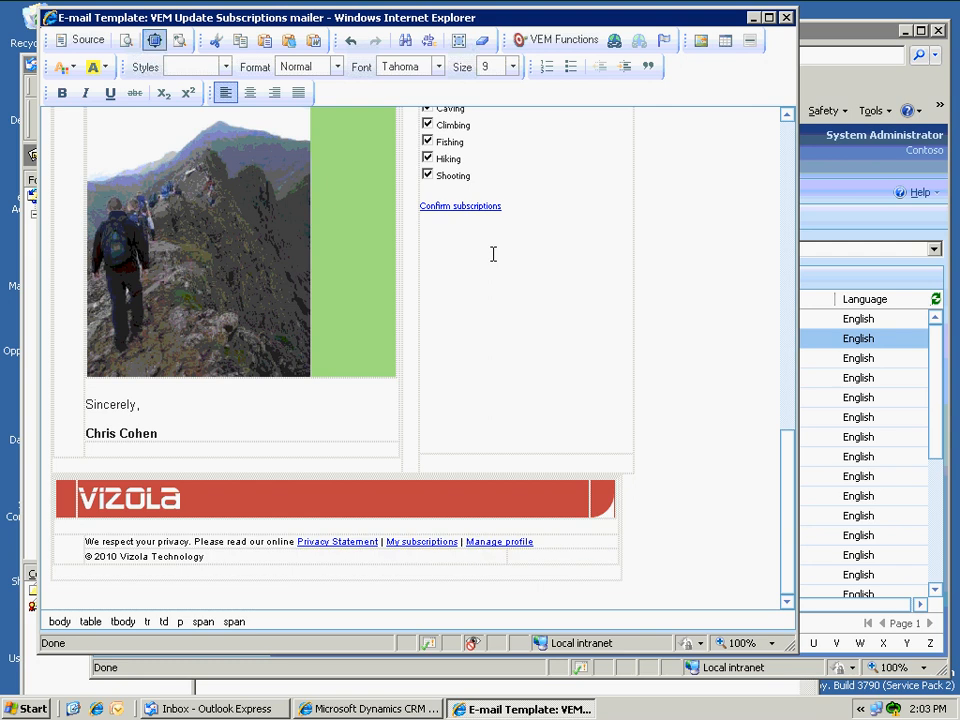
left_click(390, 541)
left_click(410, 543)
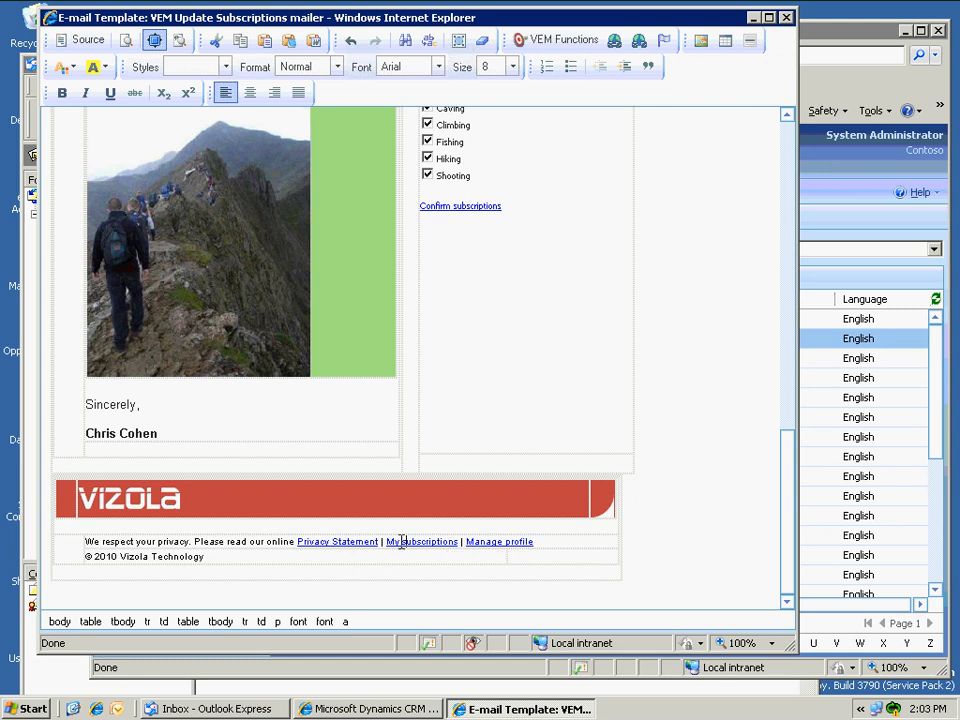
left_click_drag(388, 541, 430, 548)
key("Delete")
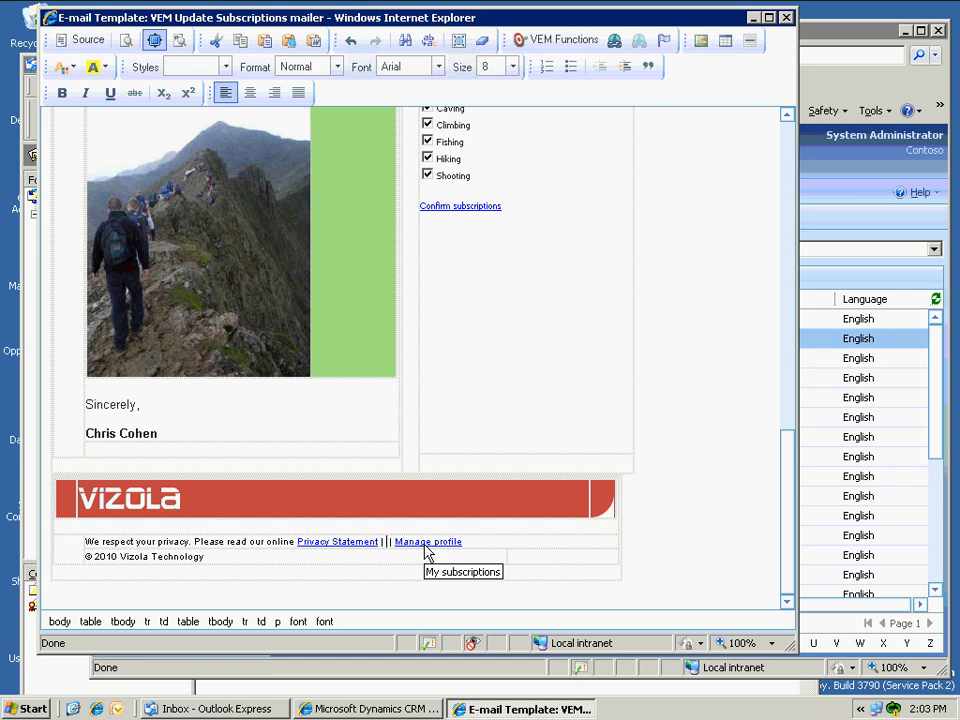
type("My")
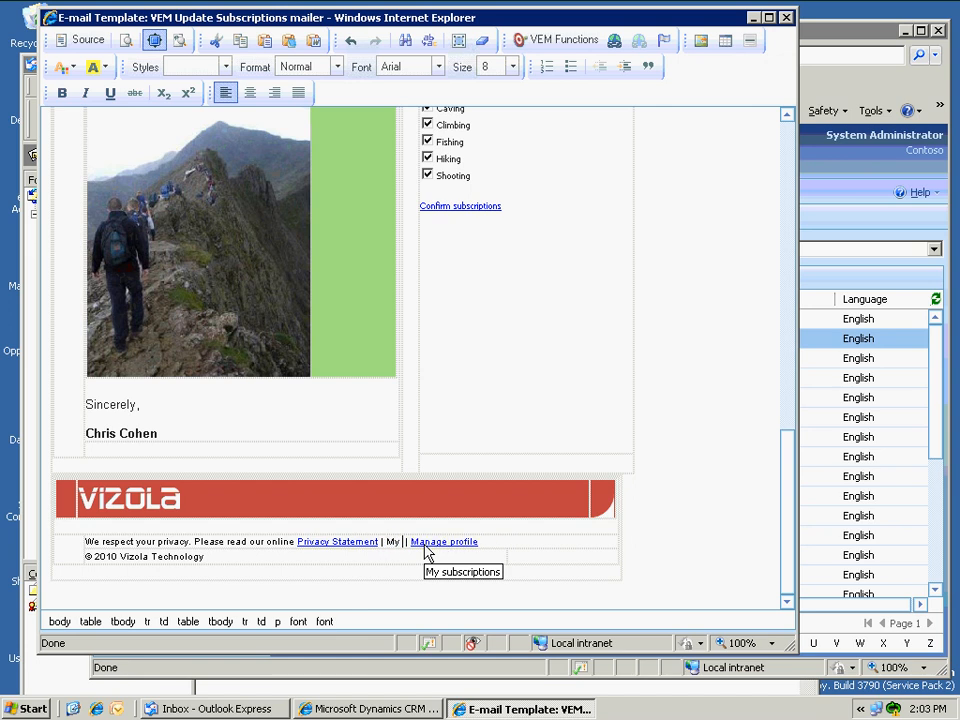
type(" subscription ")
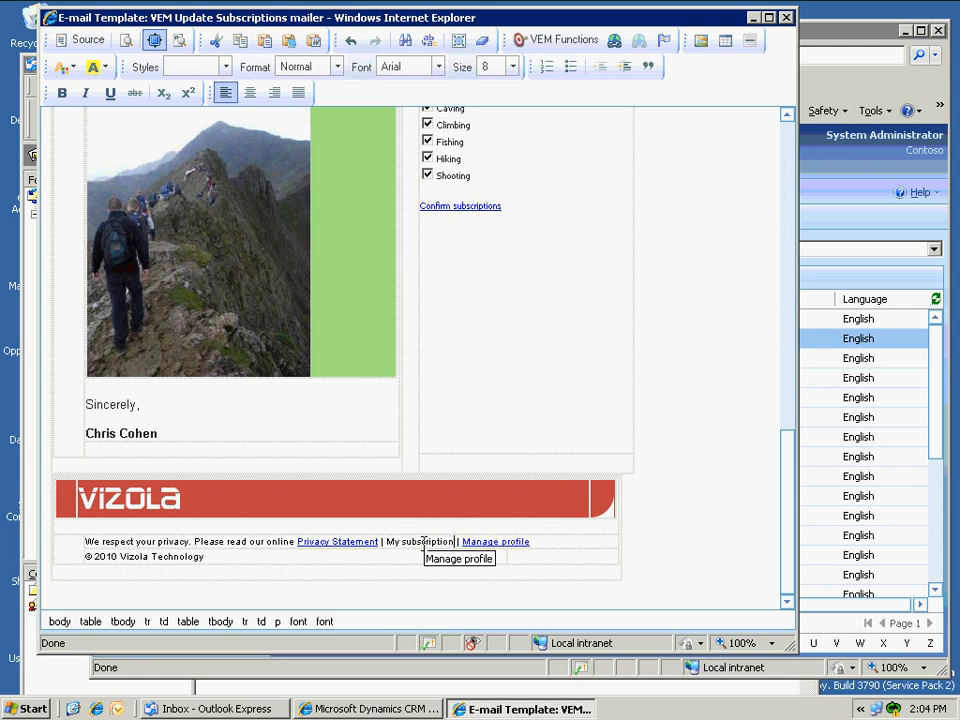
type("s")
Set up Confirm subscriptions on the footer text "My subscriptions" without current subscription information, choosing the Climbing, Fishing, Hiking, Shooting and Skiing lists.
double_click(390, 540)
left_click_drag(408, 540, 422, 535)
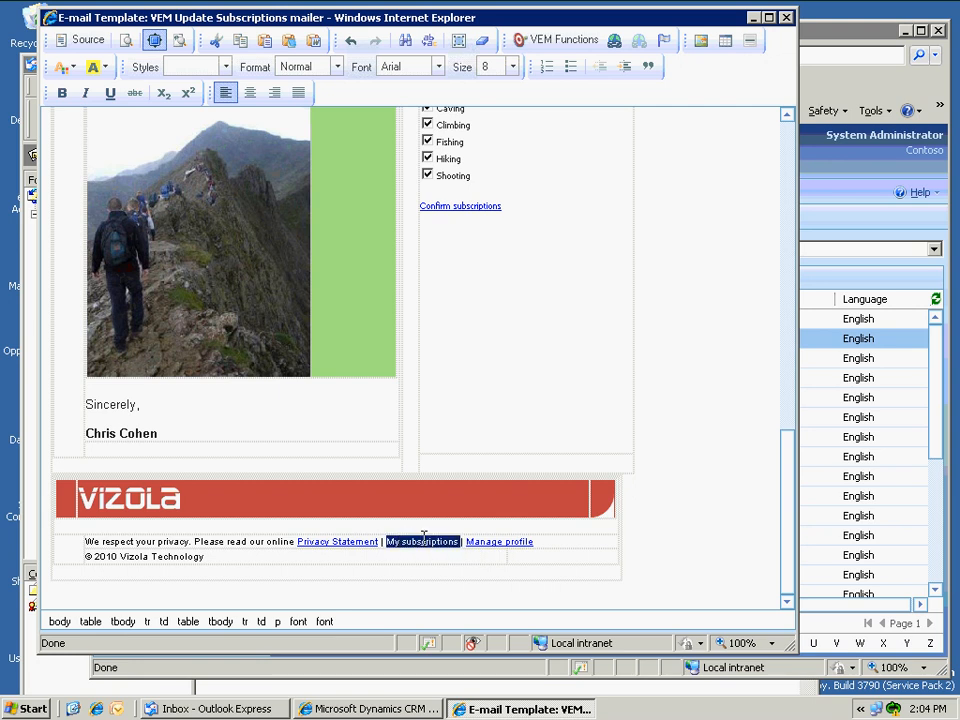
left_click(562, 44)
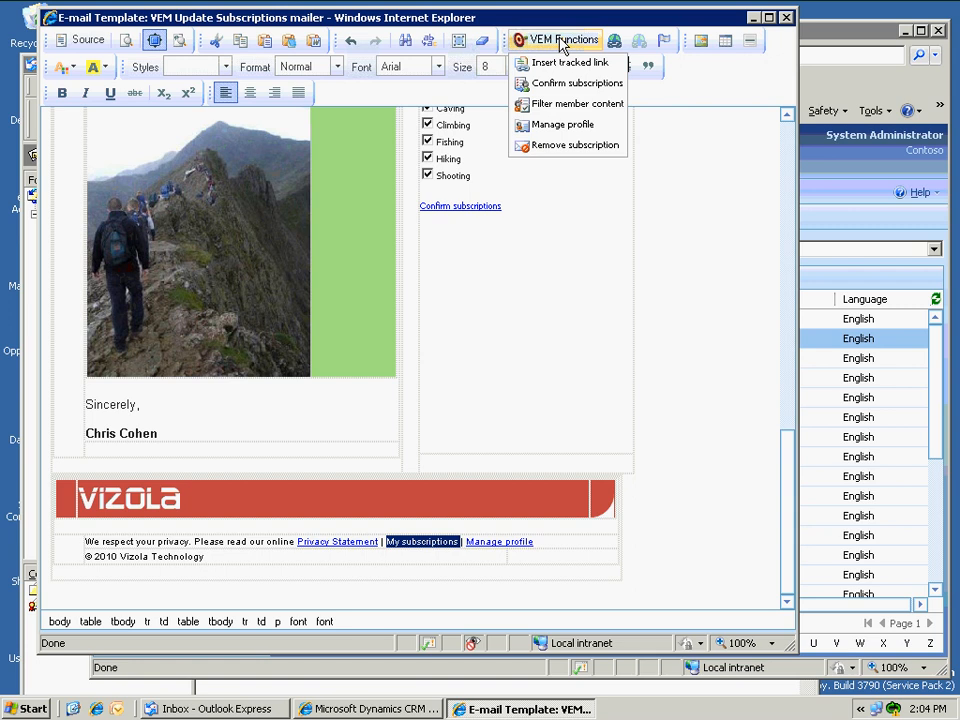
left_click(548, 88)
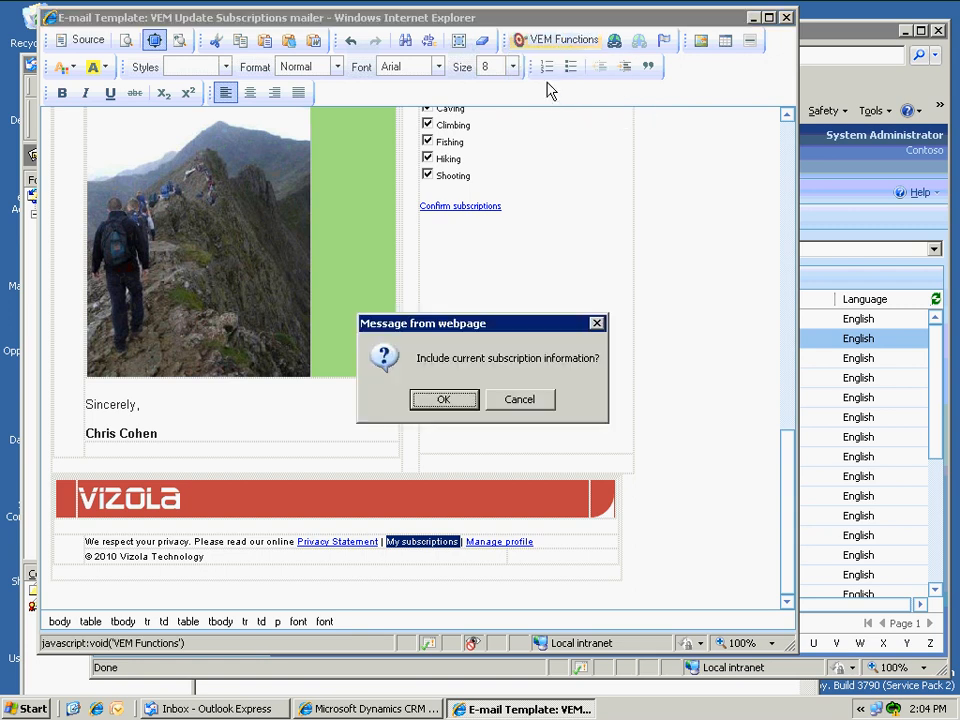
left_click(519, 402)
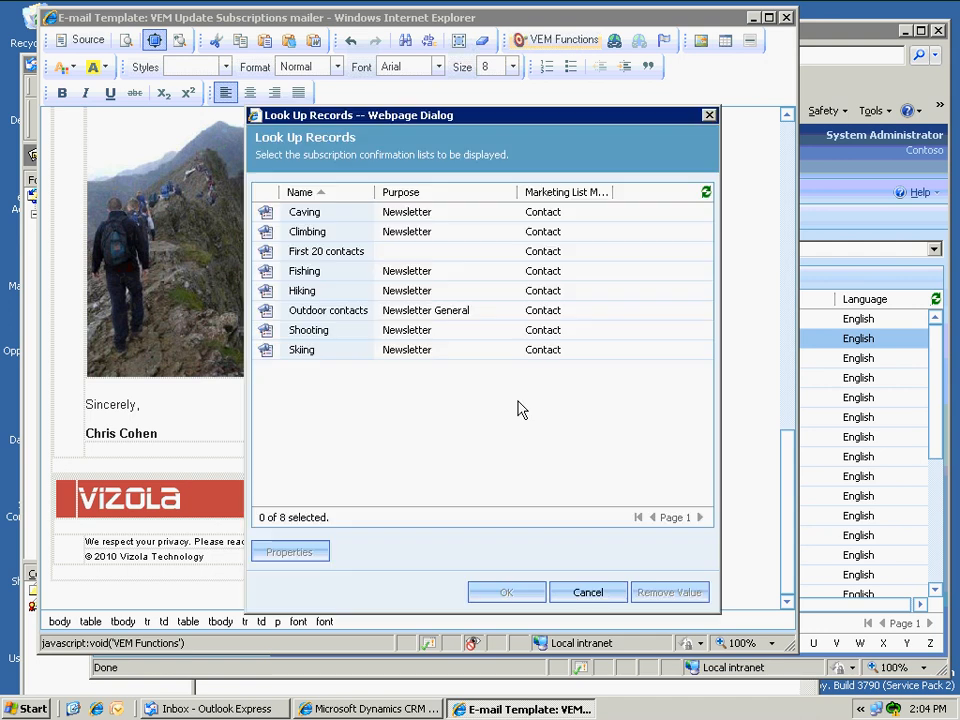
left_click(314, 234)
left_click(302, 272, "ctrl")
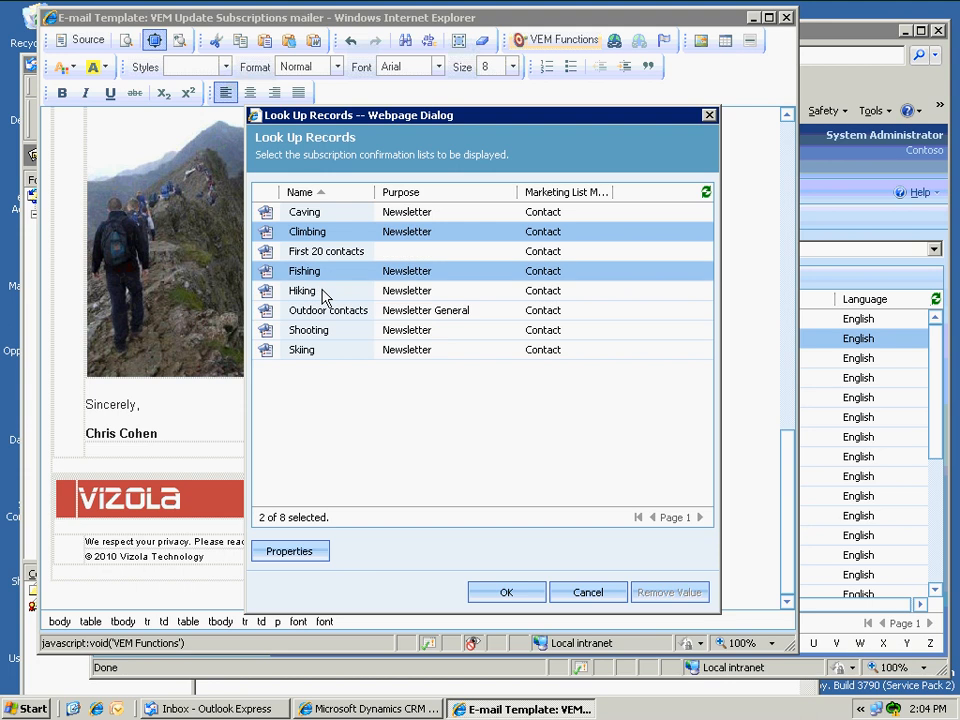
left_click(308, 291, "ctrl")
left_click(325, 338, "ctrl")
left_click(321, 352, "ctrl")
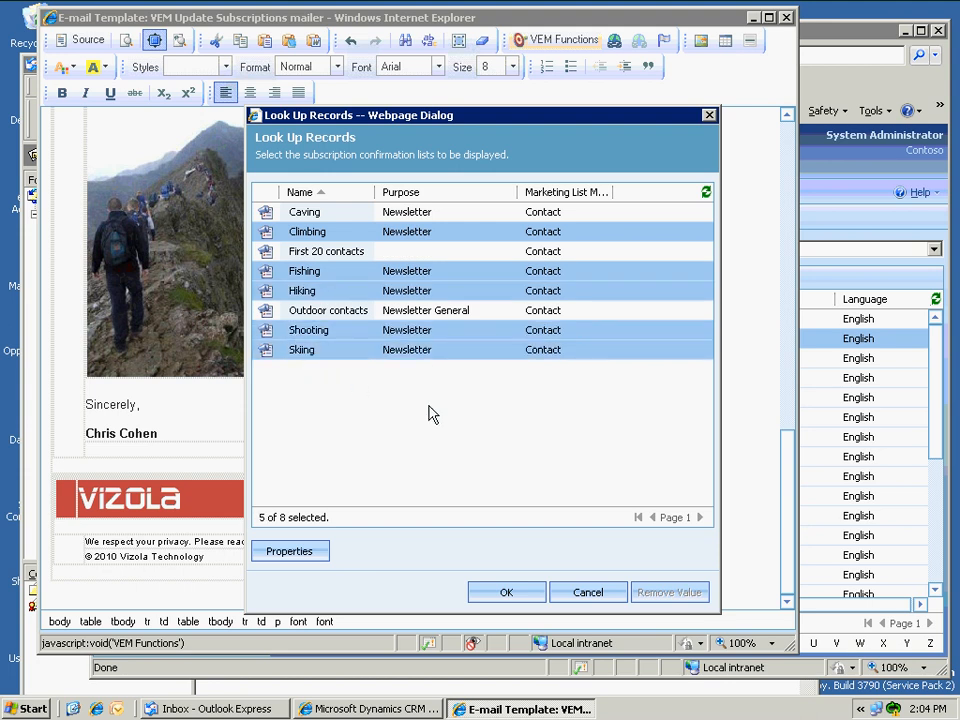
left_click(508, 594)
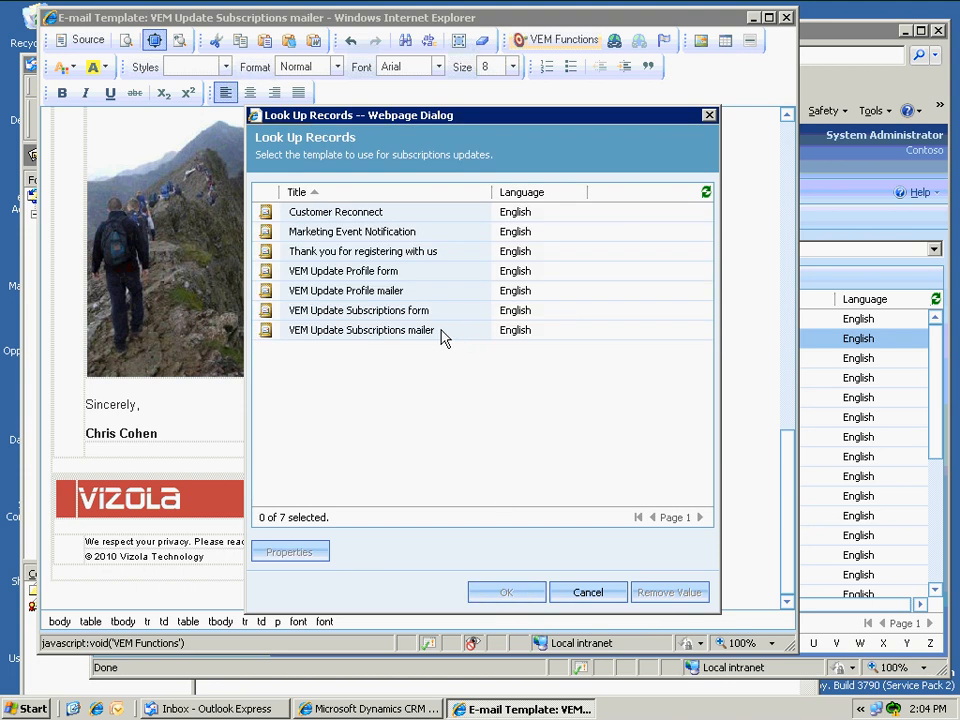
Use the VEM Update Subscriptions form template for the footer link's subscription updates, and save and close the mailer template.
left_click(352, 318)
left_click(512, 596)
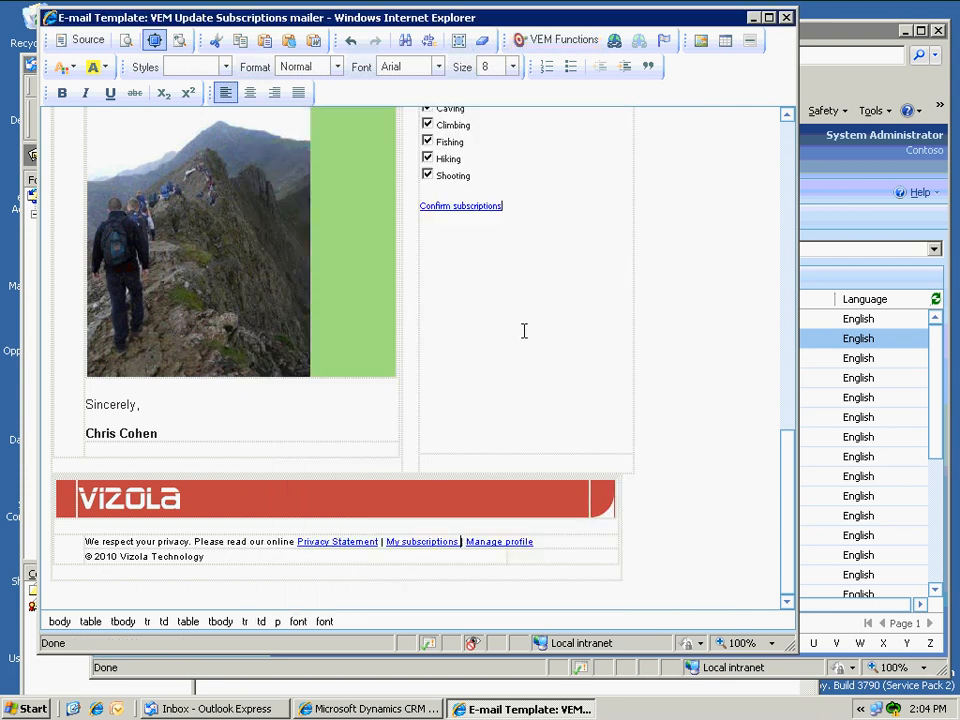
left_click(524, 331)
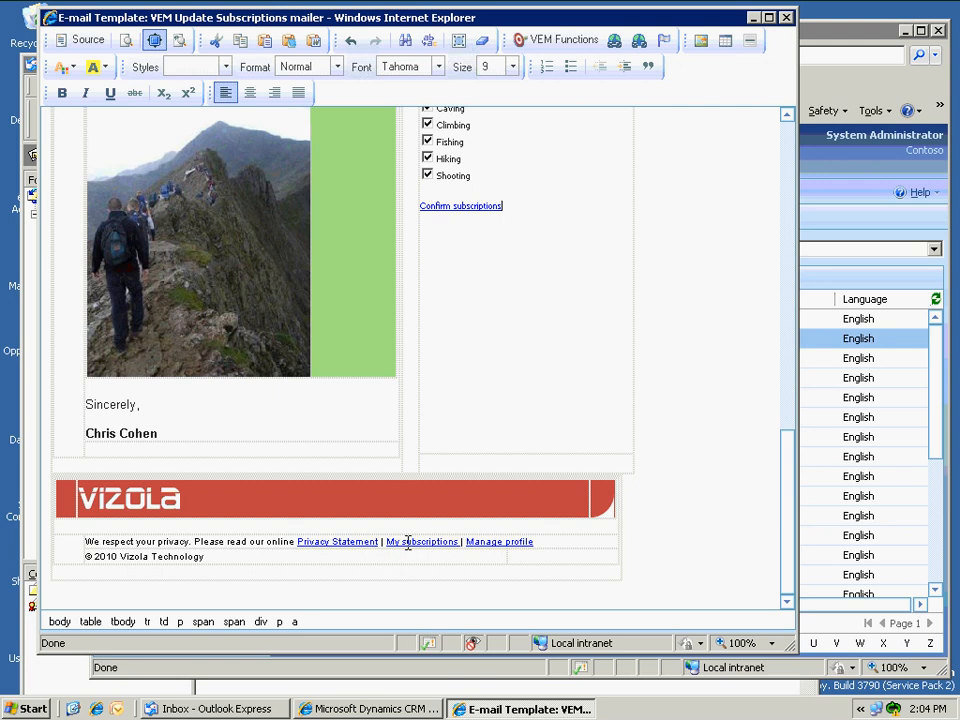
left_click(153, 42)
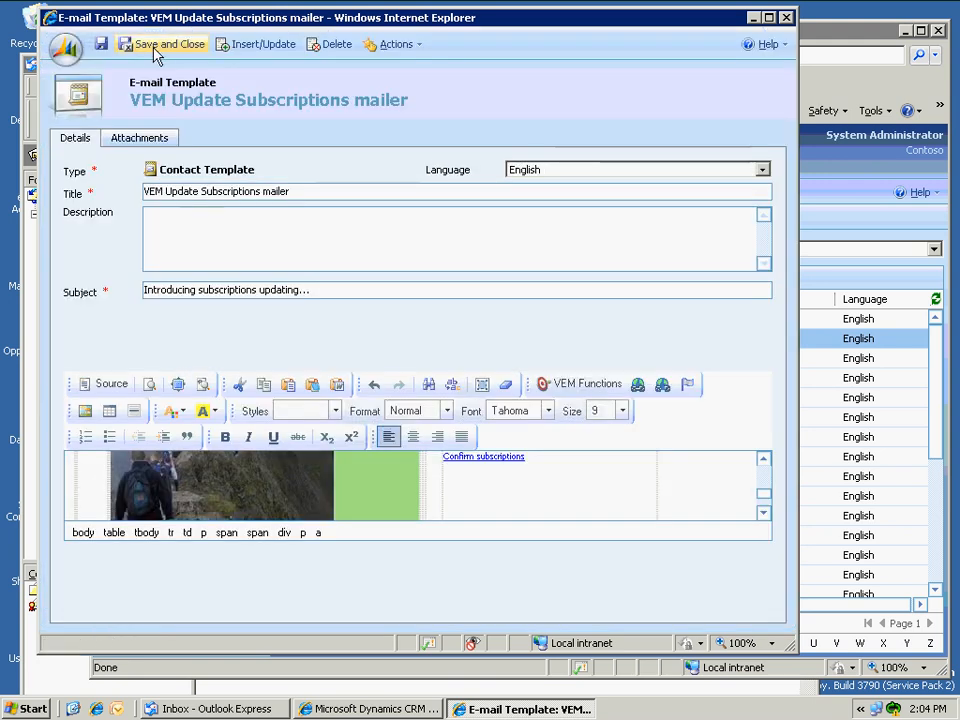
left_click(160, 45)
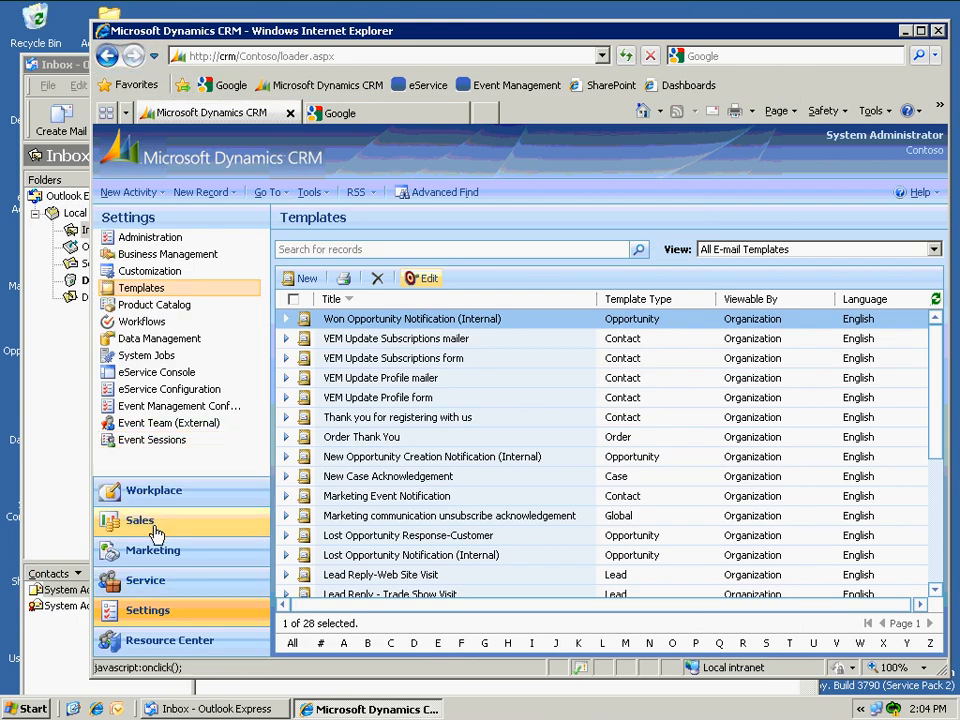
Start a quick campaign for the Outdoor contacts marketing list and name it "VEM subscriptions".
left_click(120, 556)
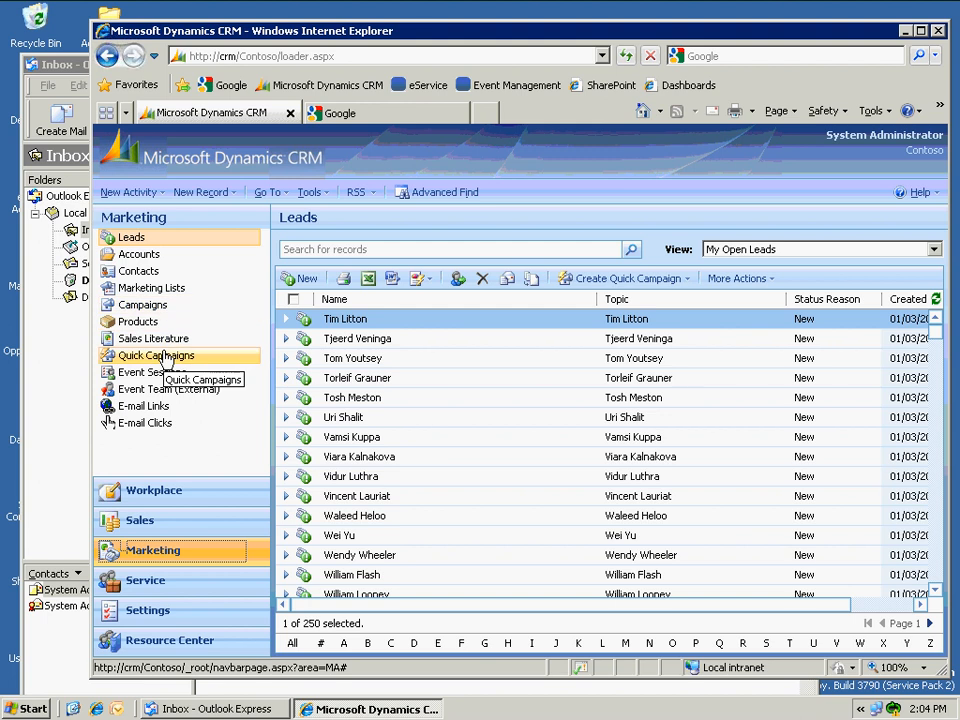
left_click(150, 288)
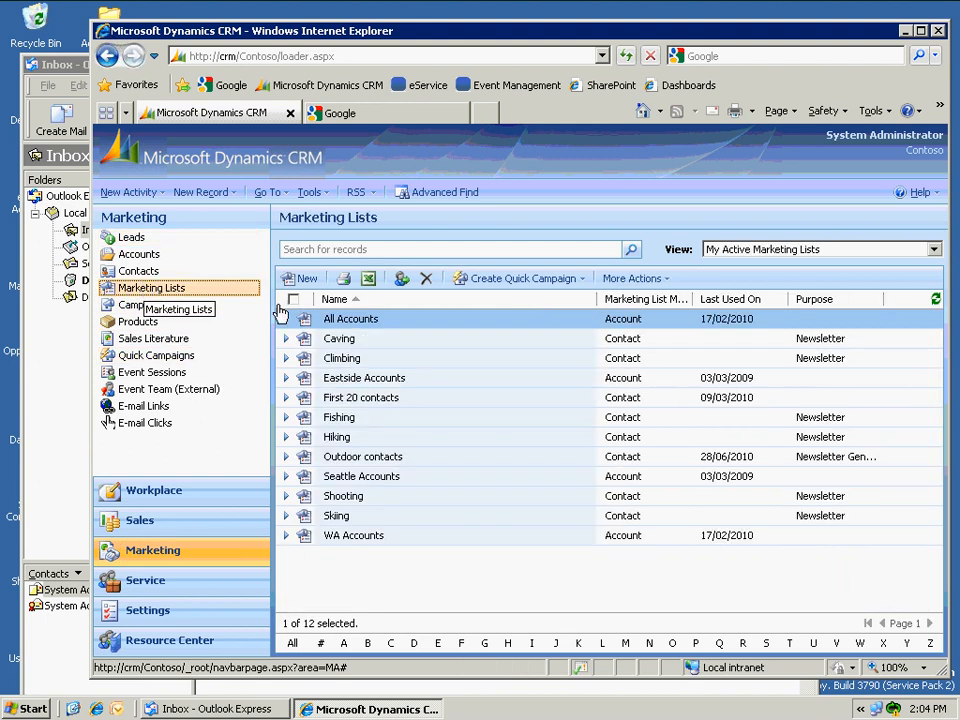
left_click(367, 461)
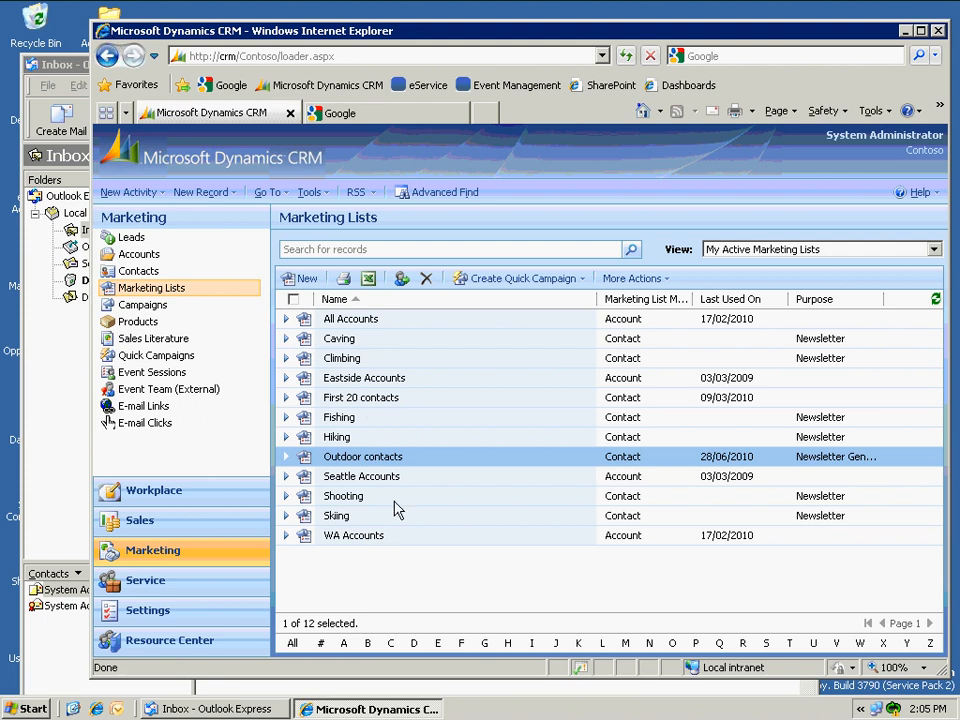
left_click(525, 281)
left_click(504, 299)
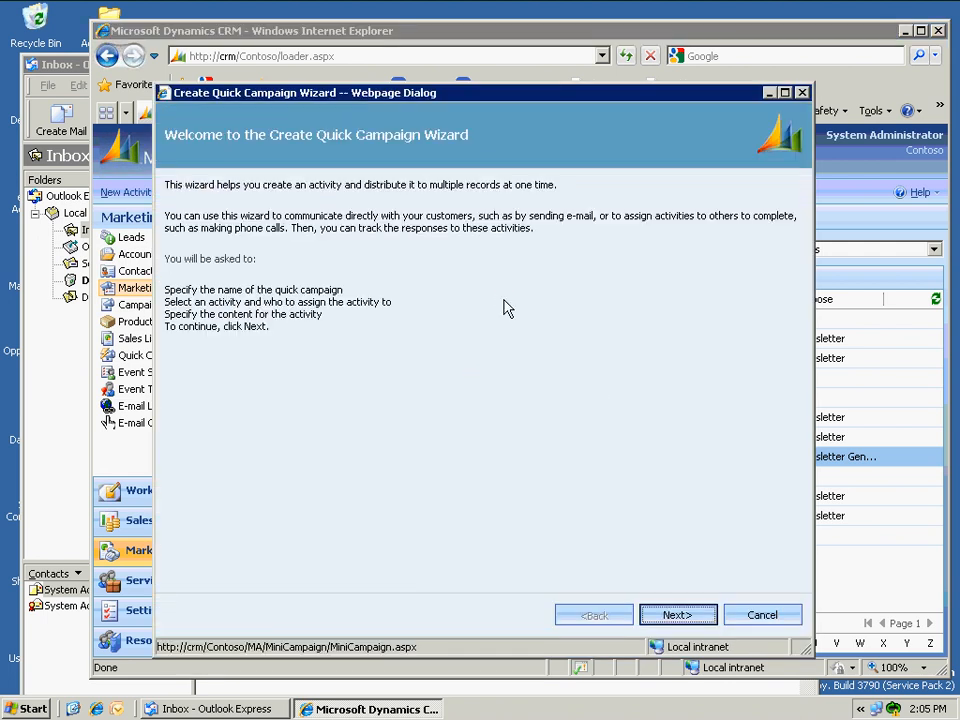
left_click(677, 615)
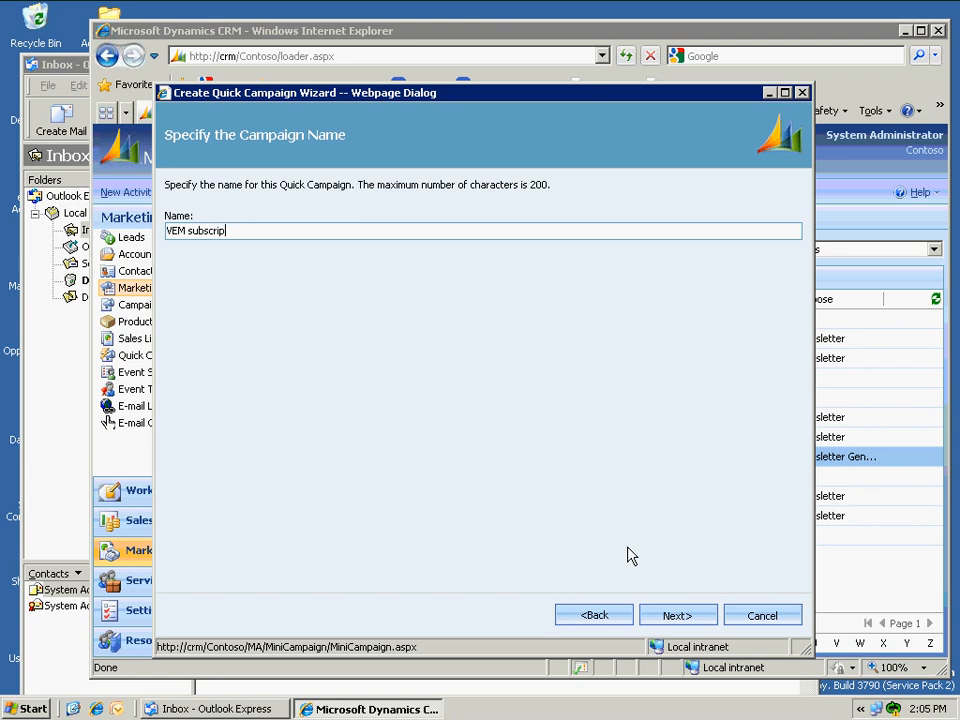
left_click(668, 617)
Set the quick campaign's activity type to E-mail, with messages sent automatically and the corresponding e-mail activities closed.
scroll(429, 304, "down", 3)
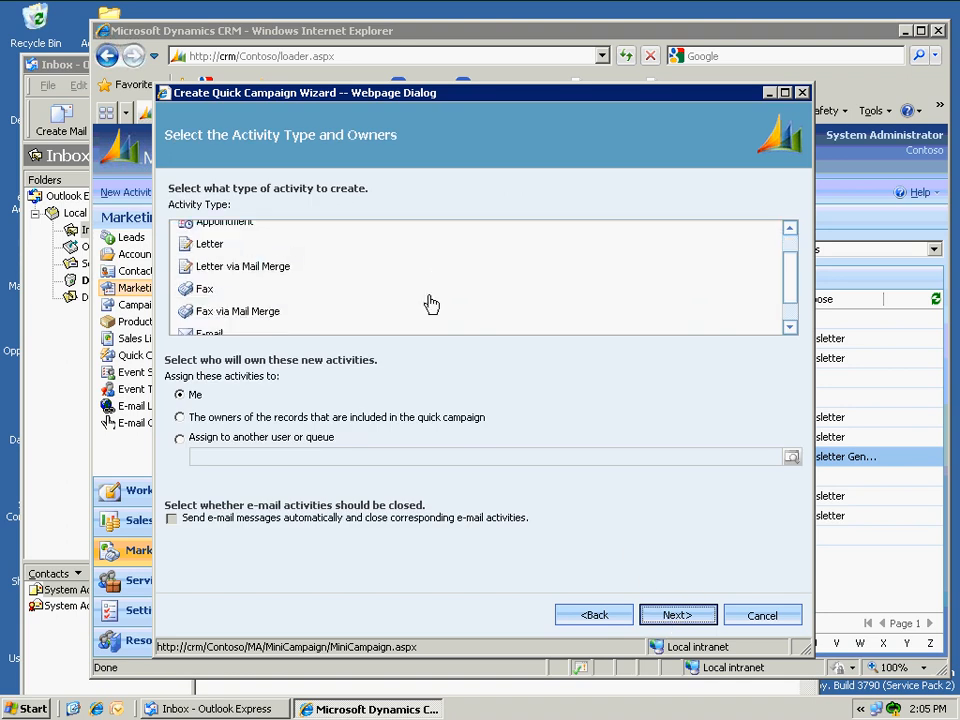
left_click(318, 318)
scroll(318, 318, "up", 2)
scroll(407, 296, "down", 4)
left_click(238, 521)
left_click(684, 614)
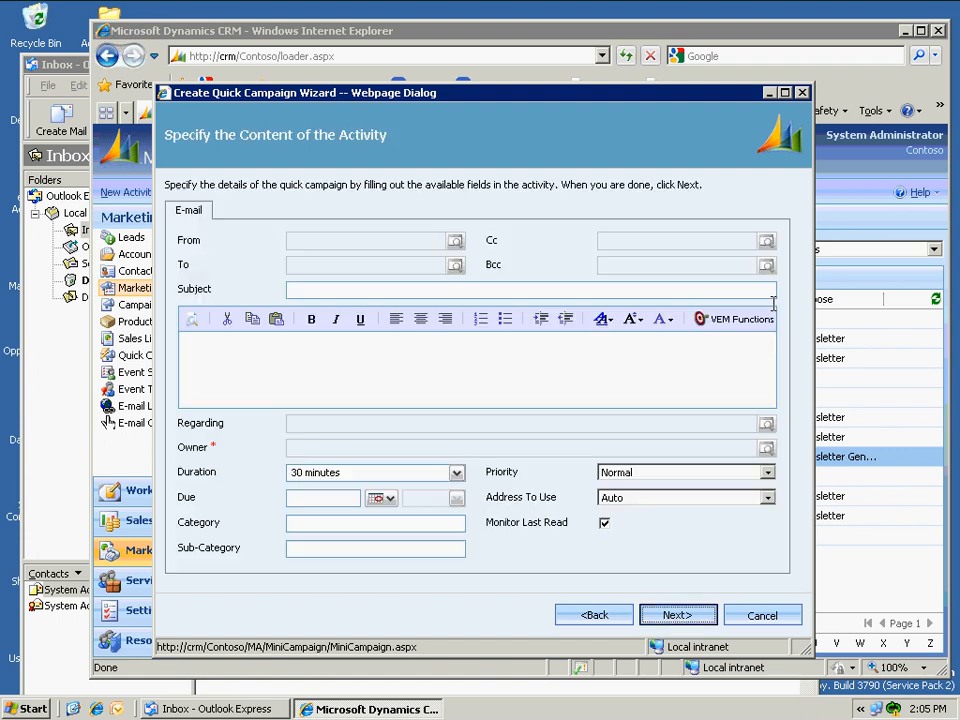
Insert the VEM Update Subscriptions mailer template as the campaign e-mail's content.
left_click(745, 319)
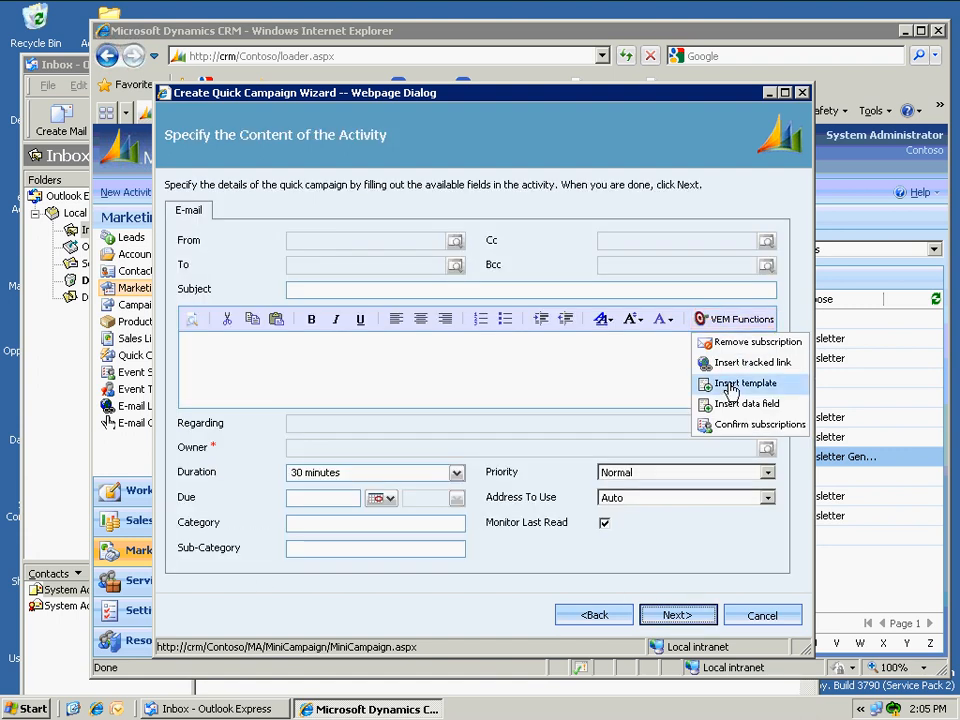
left_click(730, 388)
scroll(452, 410, "down", 3)
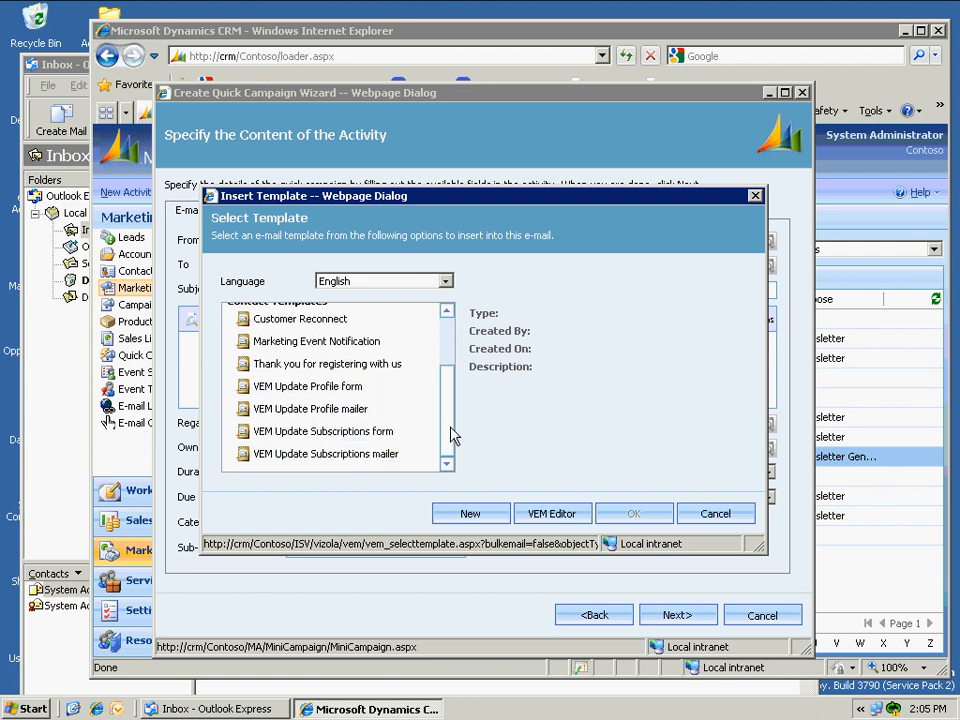
left_click(358, 454)
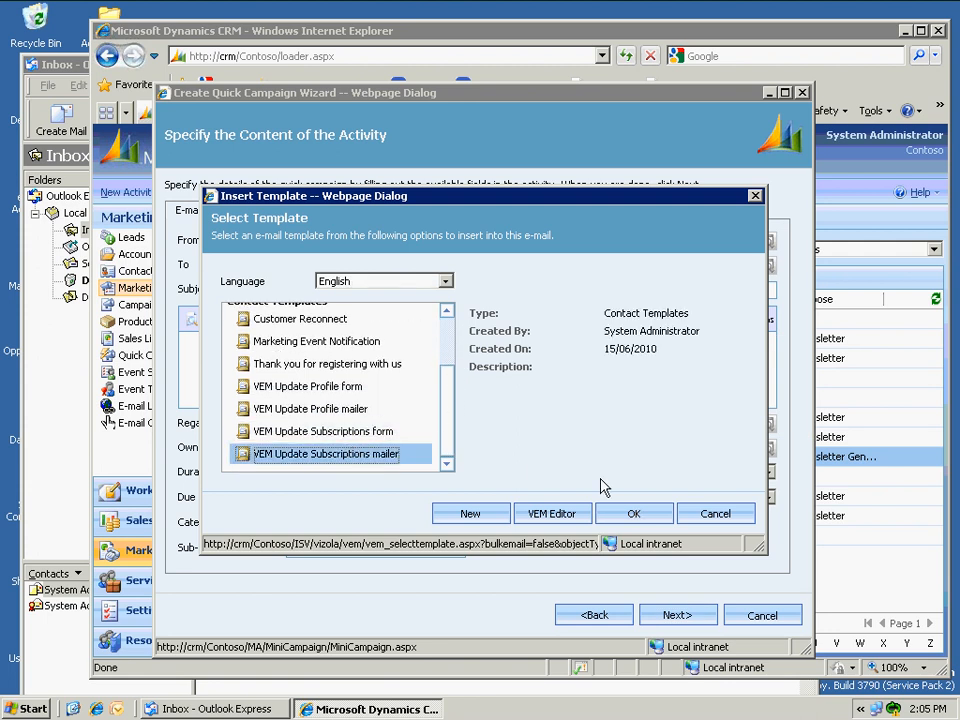
left_click(633, 514)
Set the campaign e-mail's address to use to E-mail Address 3 and create the quick campaign.
left_click(671, 498)
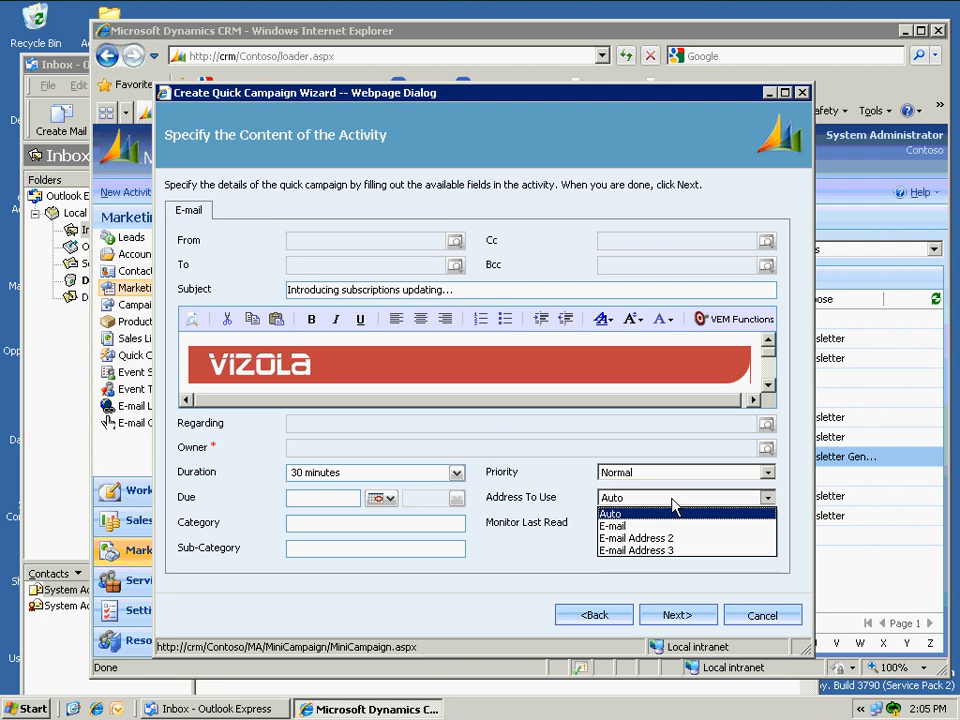
left_click(661, 551)
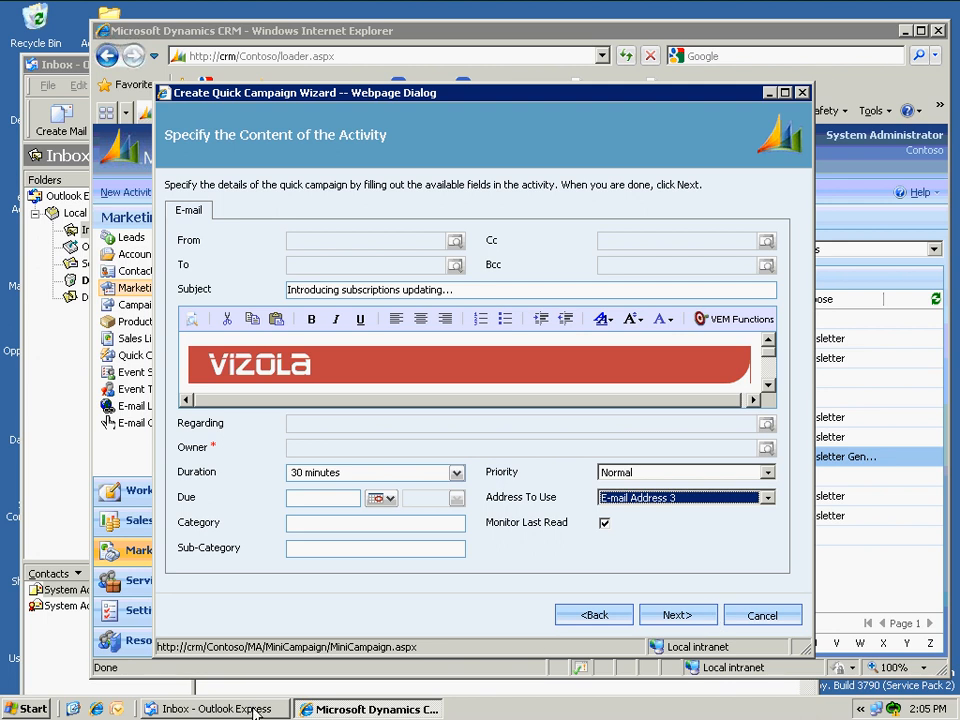
left_click(677, 615)
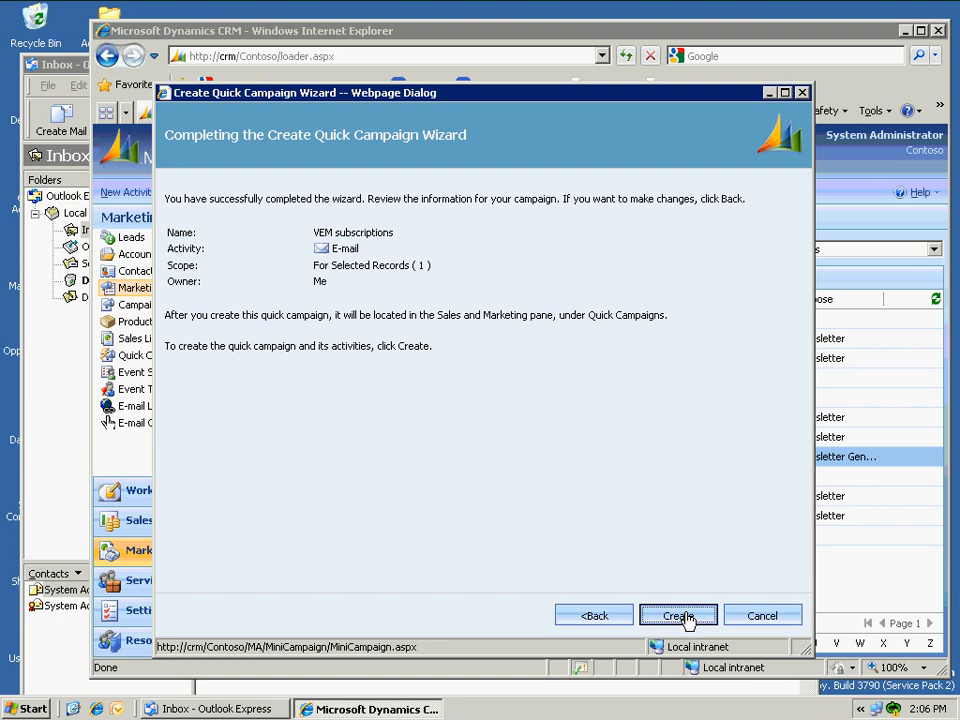
left_click(684, 616)
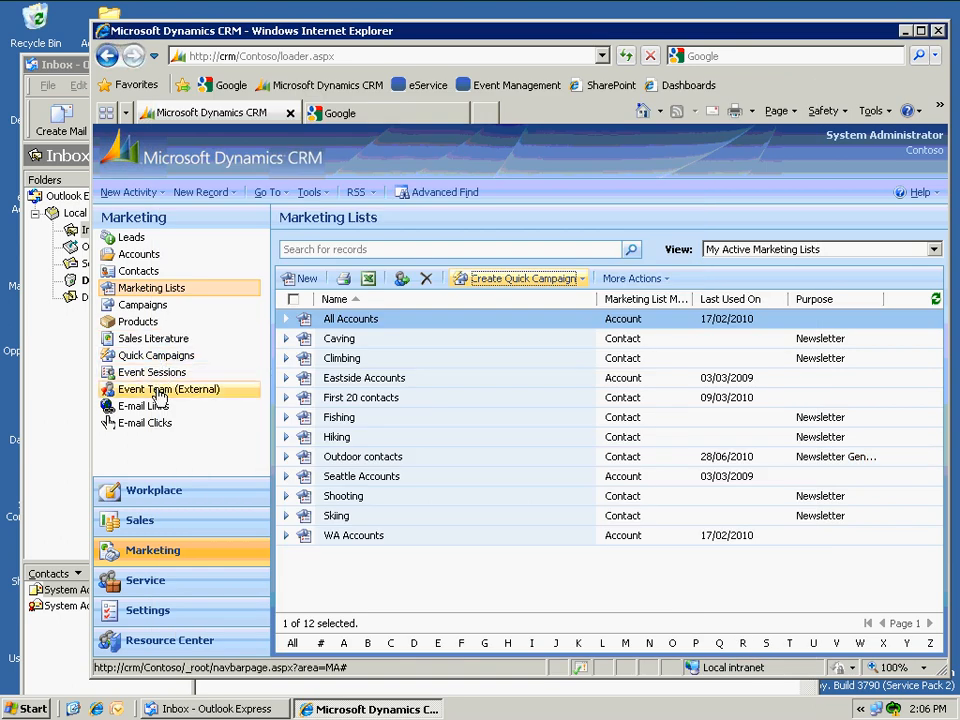
Check the VEM subscriptions entry under Quick Campaigns, and switch to Outlook Express to fetch the new messages.
left_click(150, 358)
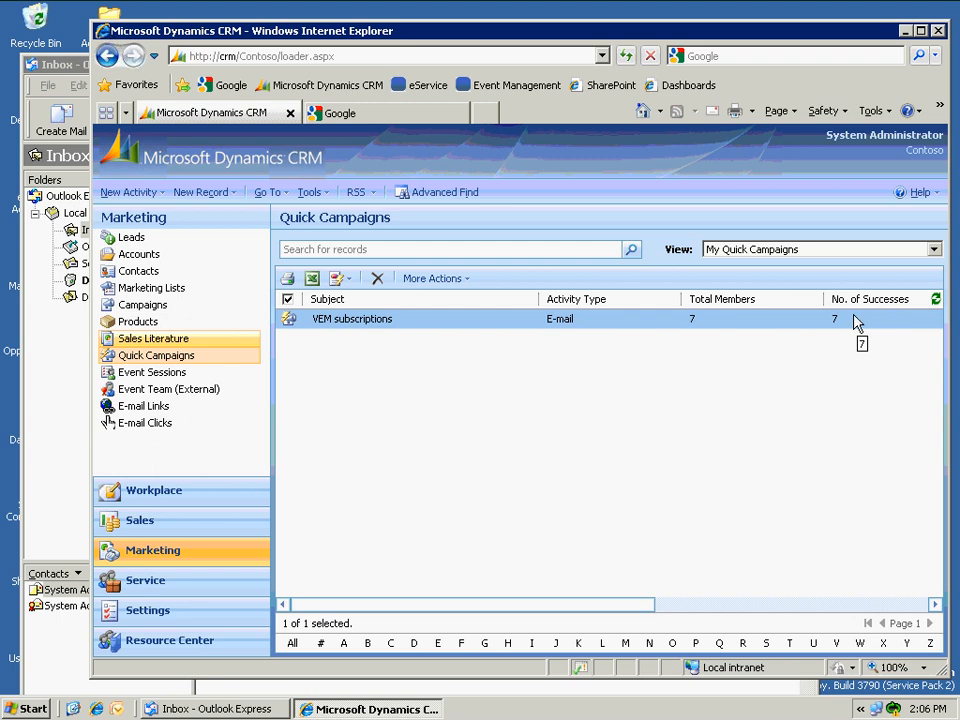
left_click(60, 66)
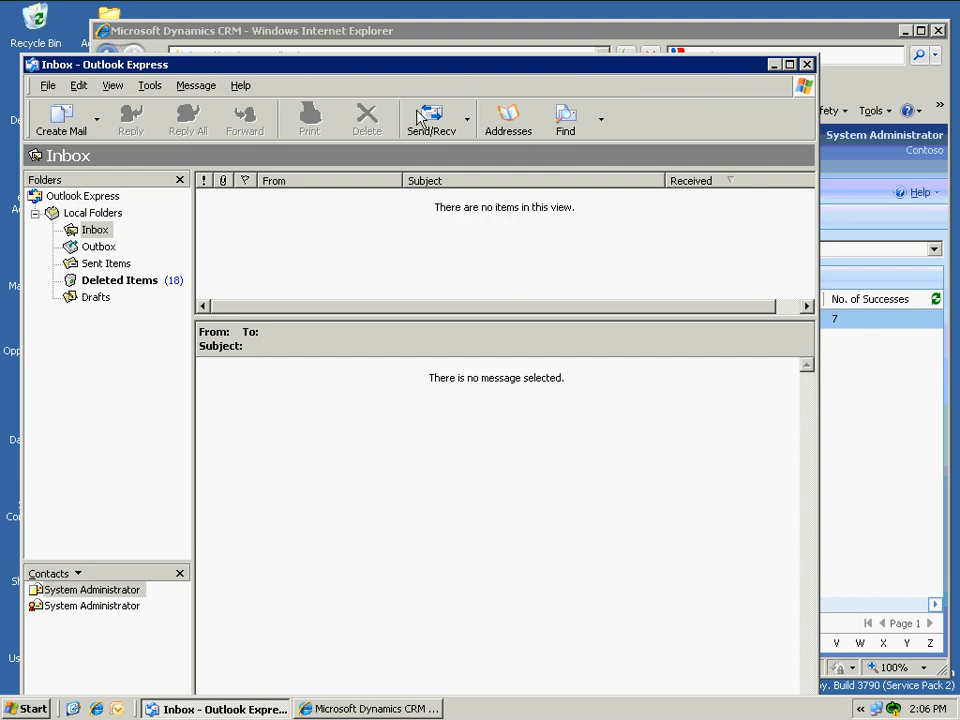
left_click(433, 122)
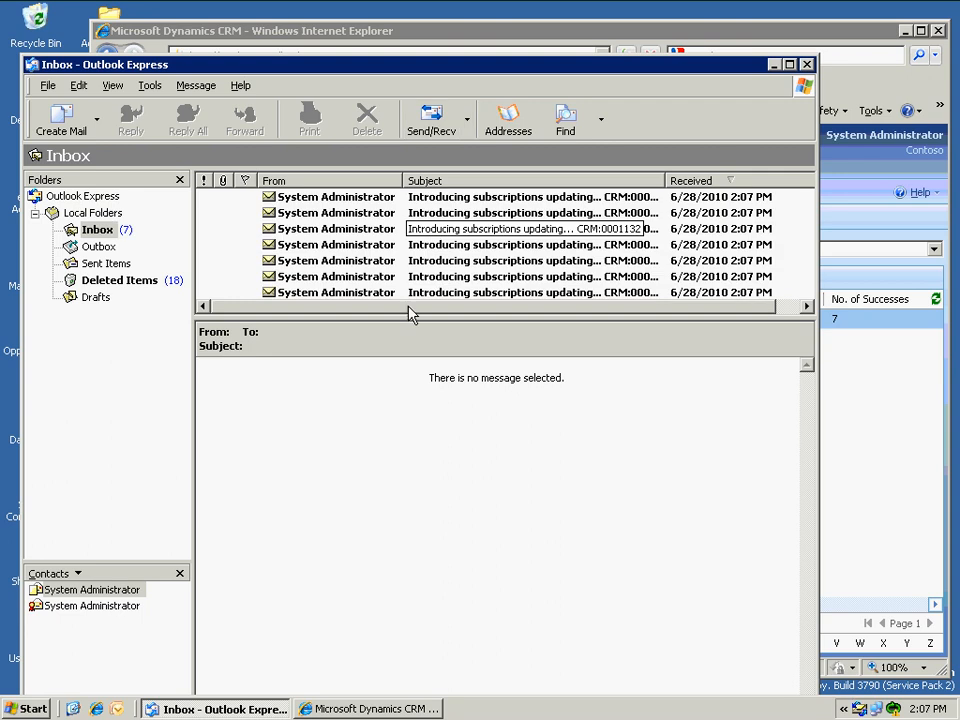
Enlarge the message list and examine the newsletter checkboxes in the first received e-mail with its blocked pictures downloaded.
left_click_drag(390, 318, 388, 356)
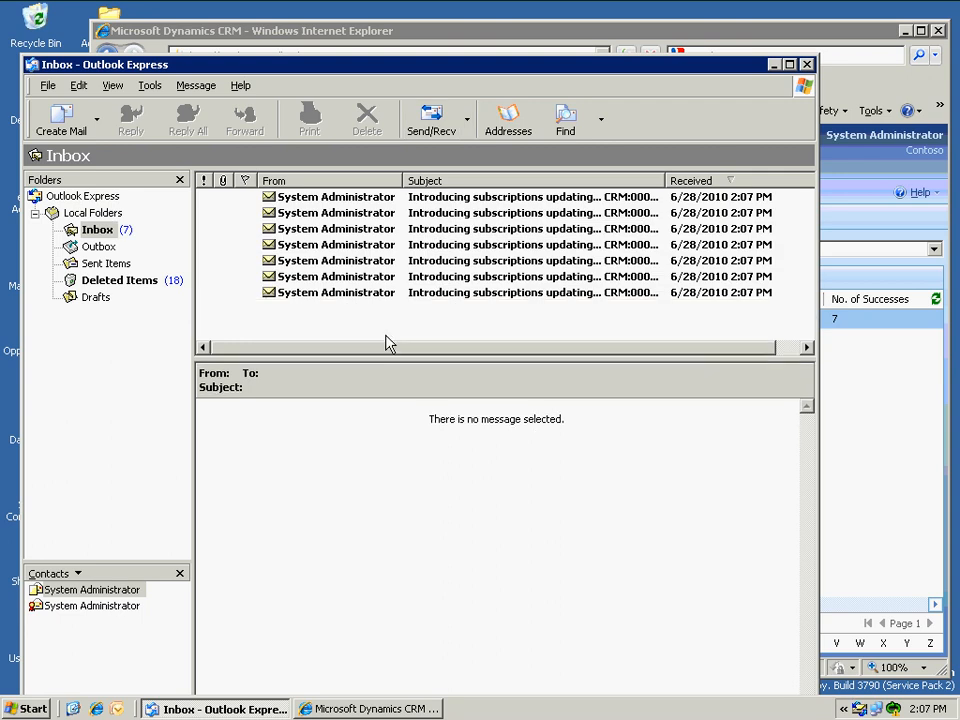
left_click(320, 199)
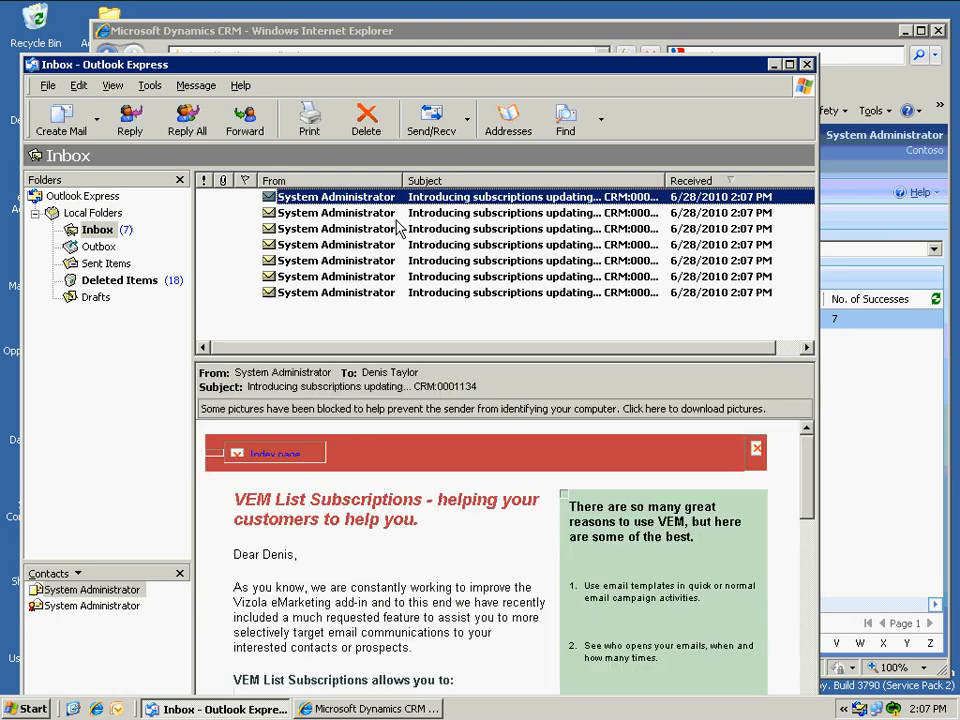
left_click(620, 409)
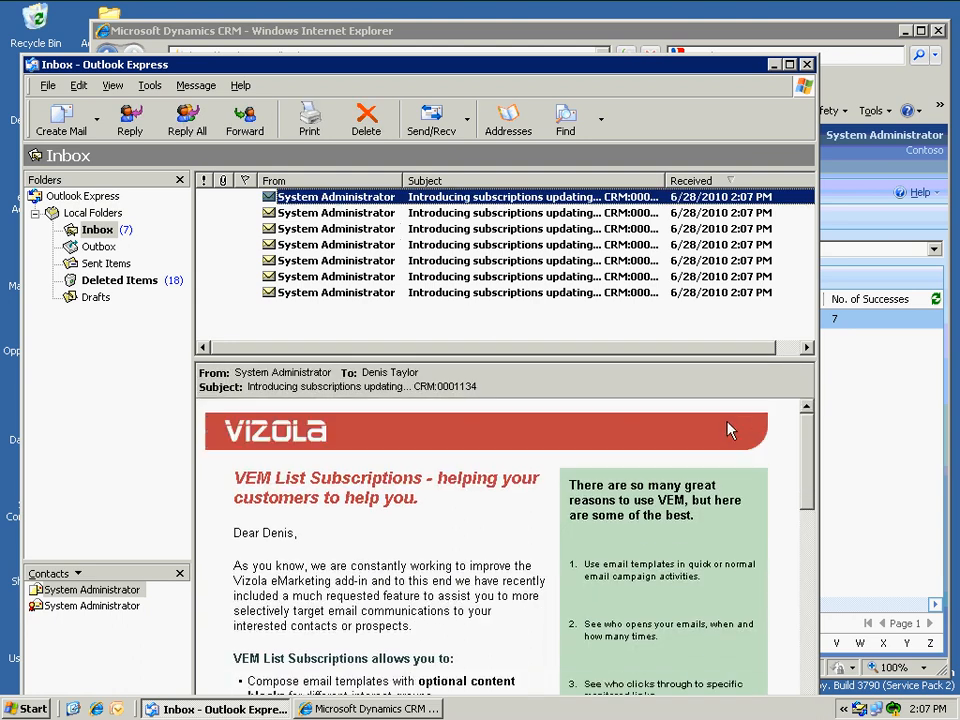
left_click_drag(806, 476, 808, 705)
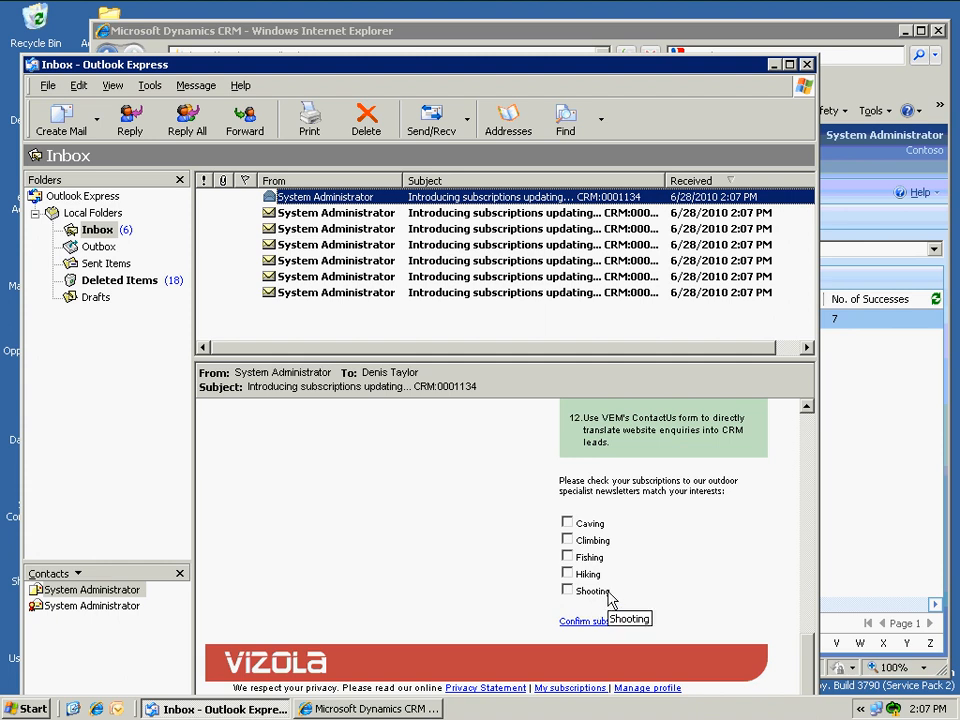
Examine the newsletter checkboxes in the second received e-mail, with its blocked pictures downloaded.
left_click(398, 214)
left_click(462, 408)
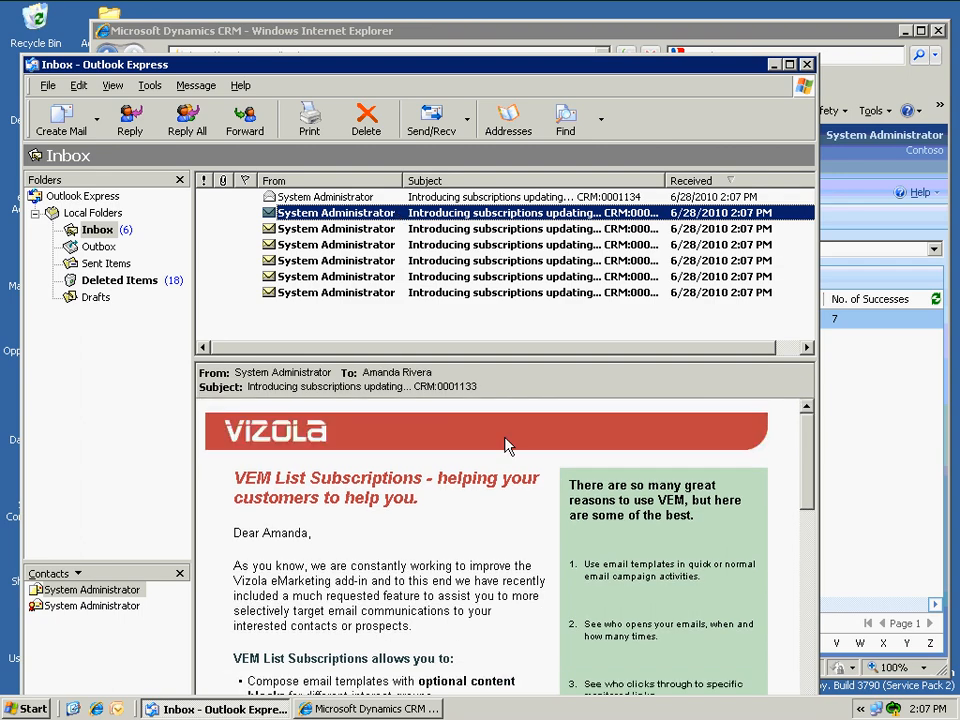
scroll(808, 527, "down", 1)
left_click_drag(808, 527, 808, 710)
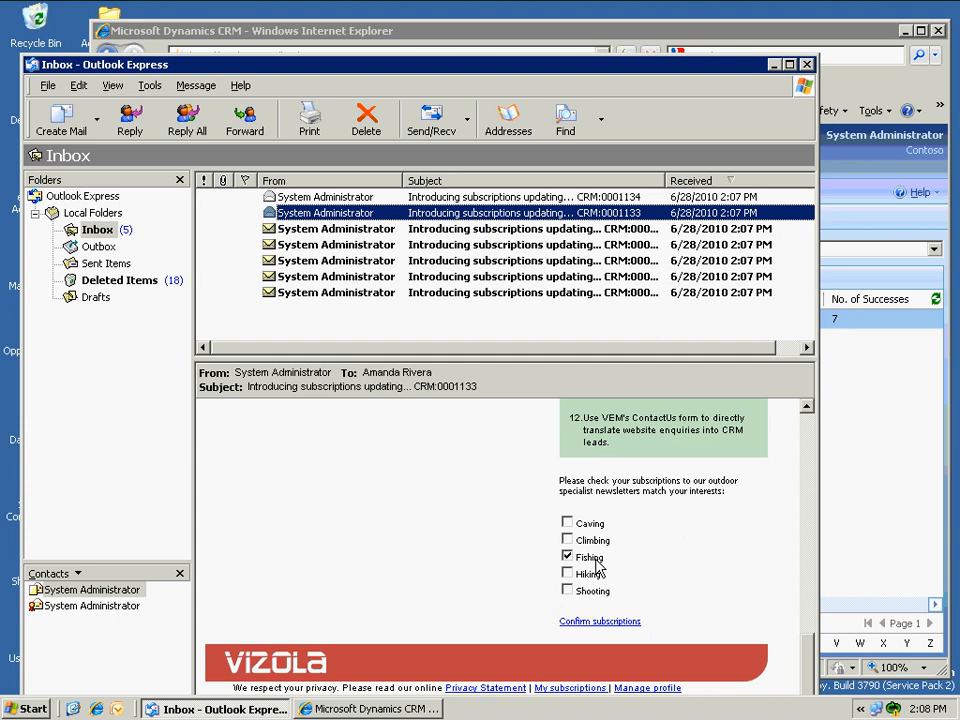
Follow the e-mail's Confirm subscriptions link, add the Caving newsletter and submit the form.
left_click(616, 629)
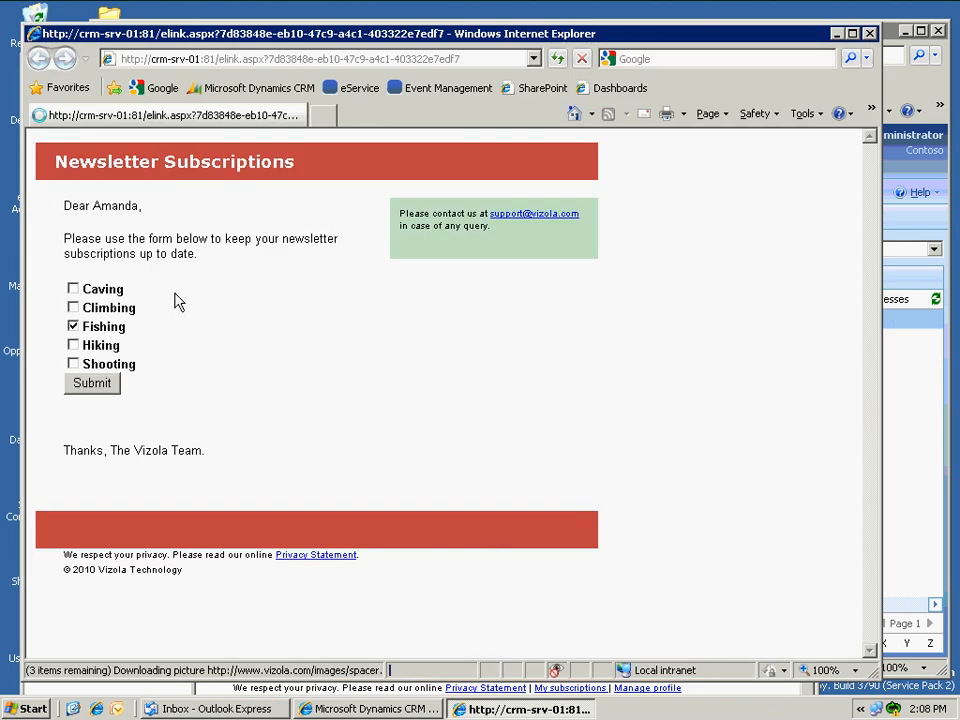
left_click(73, 290)
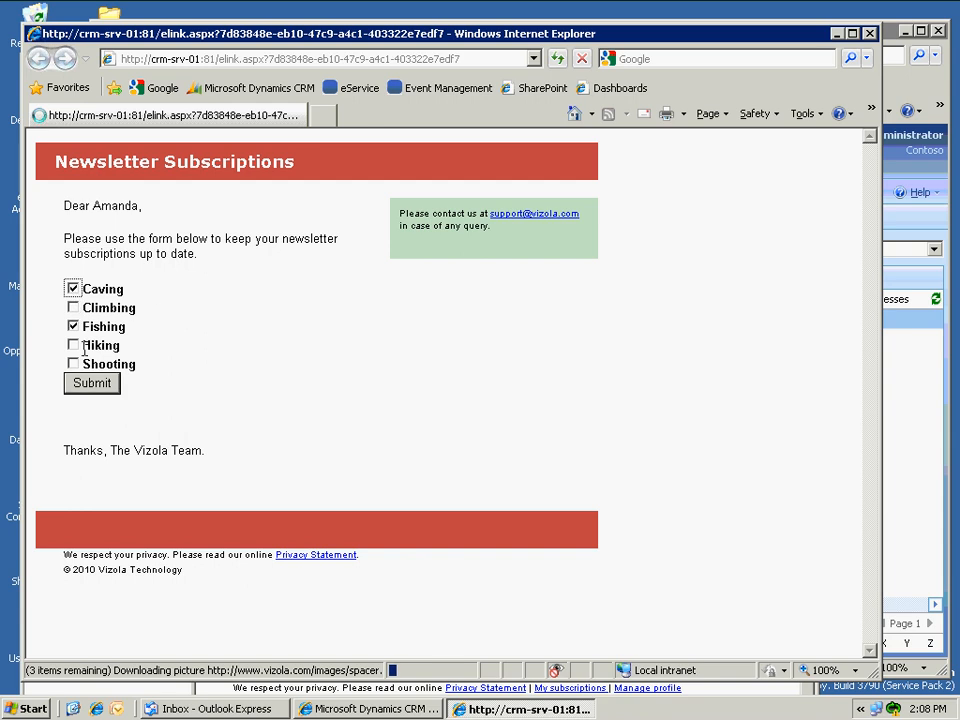
left_click(91, 388)
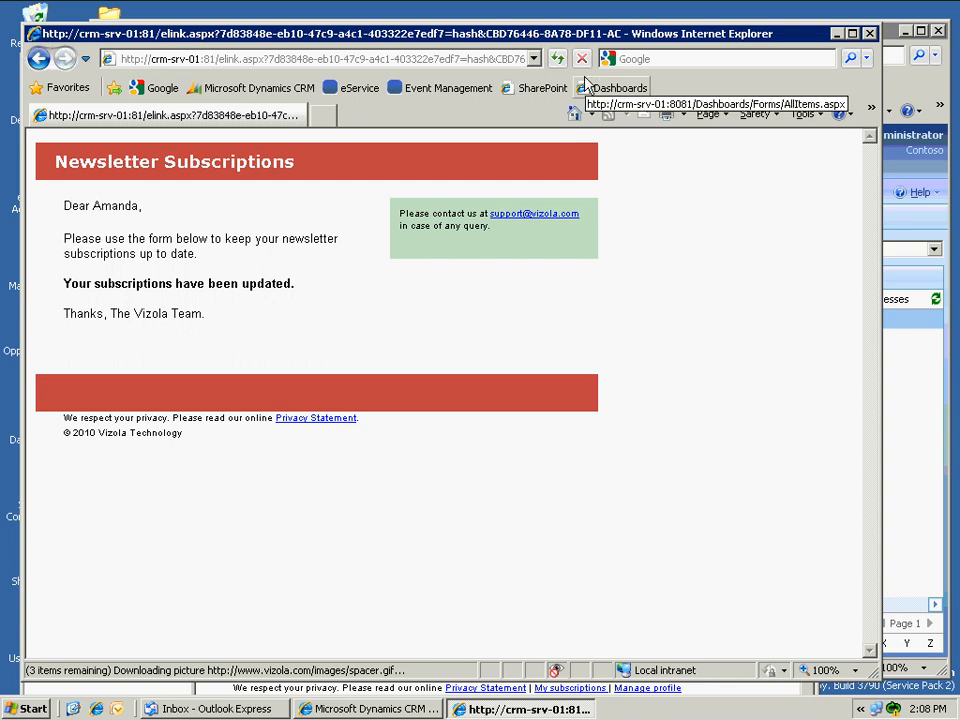
Return to the submitted subscriptions form, reload it to check the selected newsletters, and close the window.
left_click(39, 59)
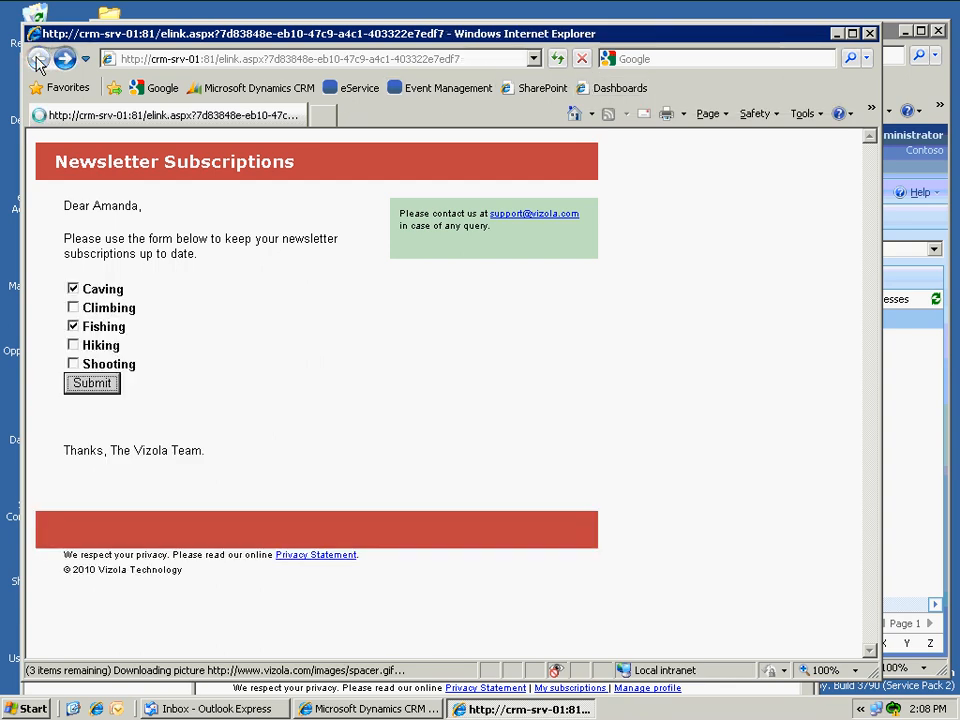
left_click(557, 60)
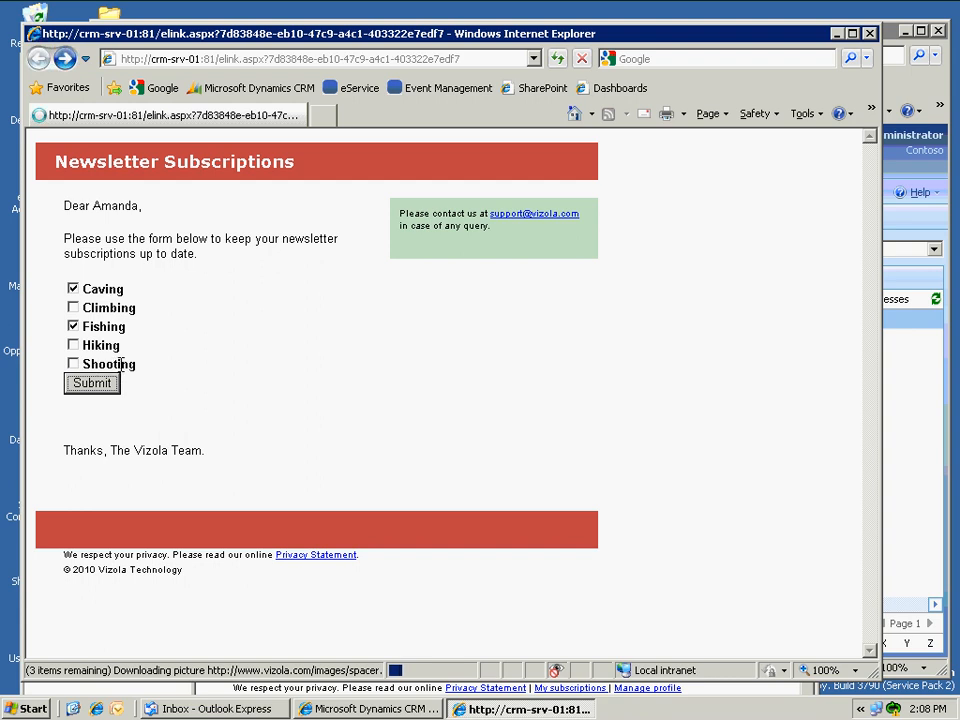
left_click(869, 33)
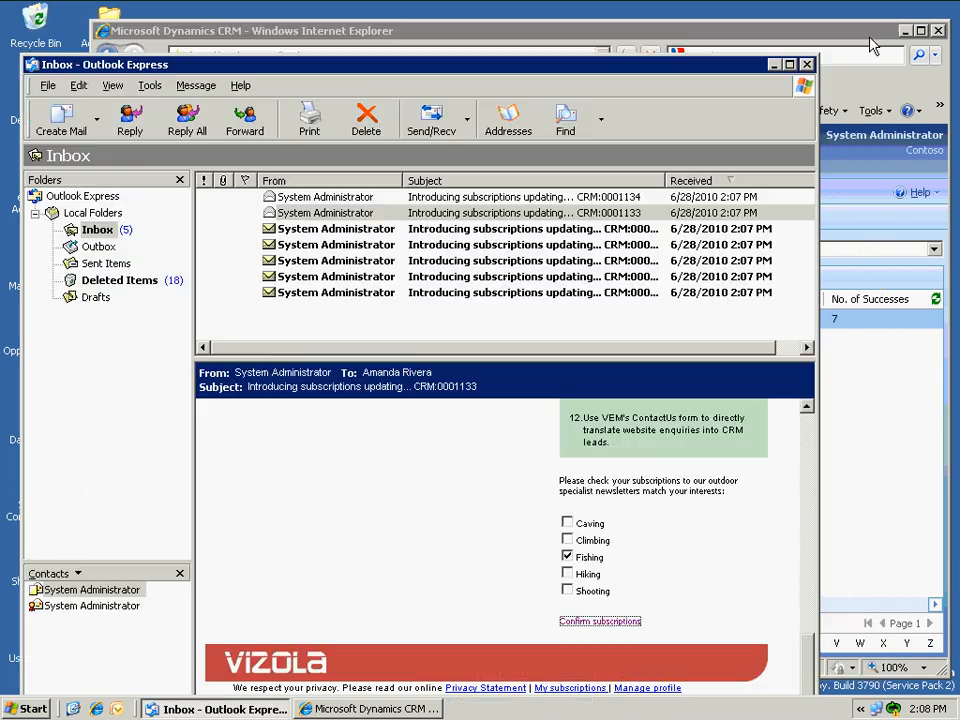
Follow the My subscriptions link in the e-mail's footer, add the Skiing newsletter and submit the form.
left_click(581, 690)
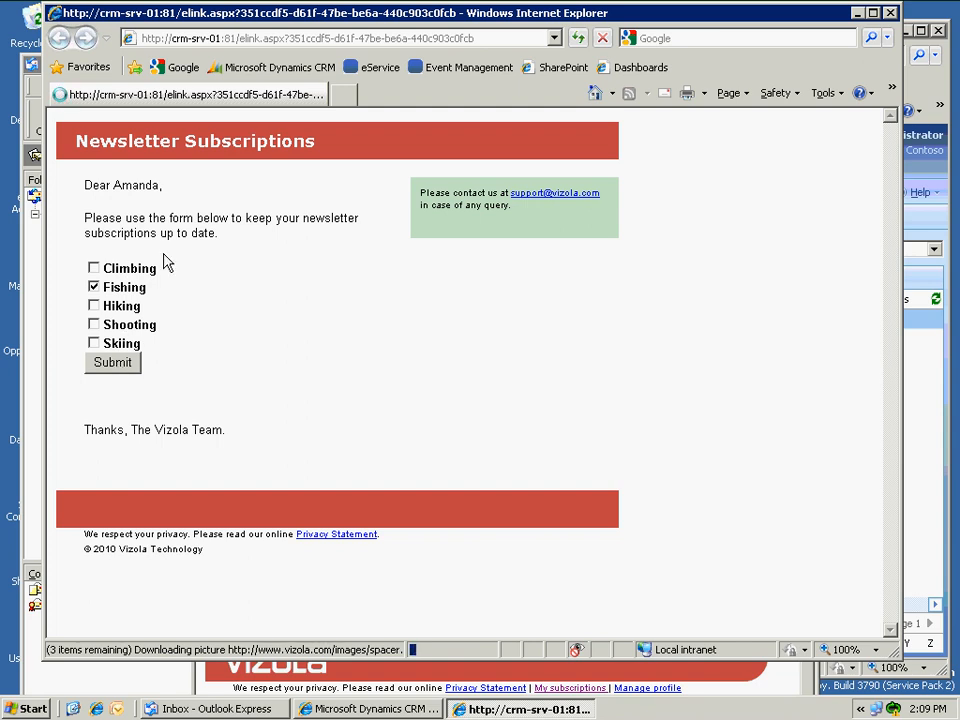
left_click(94, 343)
left_click(126, 366)
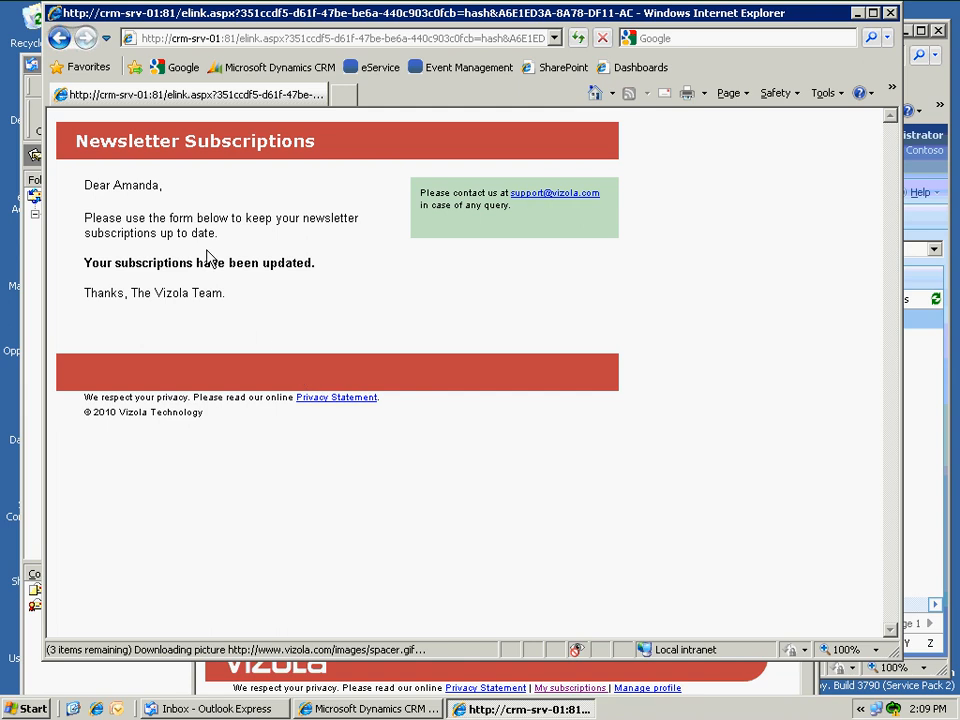
Recheck and close the footer link's subscriptions form, and reopen the Confirm subscriptions form from the e-mail.
left_click(57, 38)
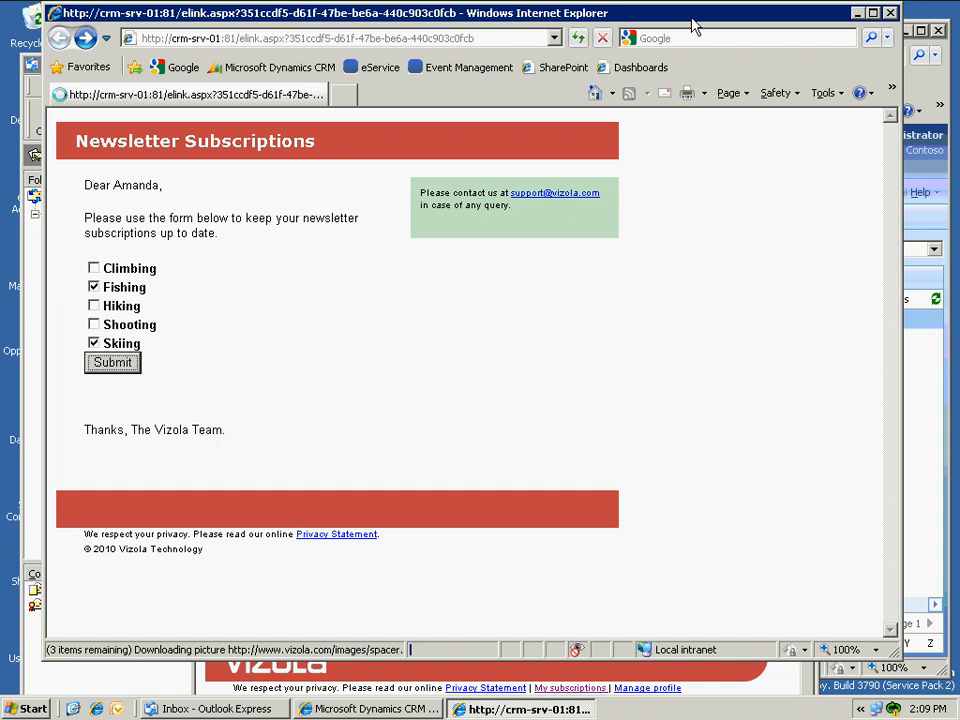
left_click(889, 13)
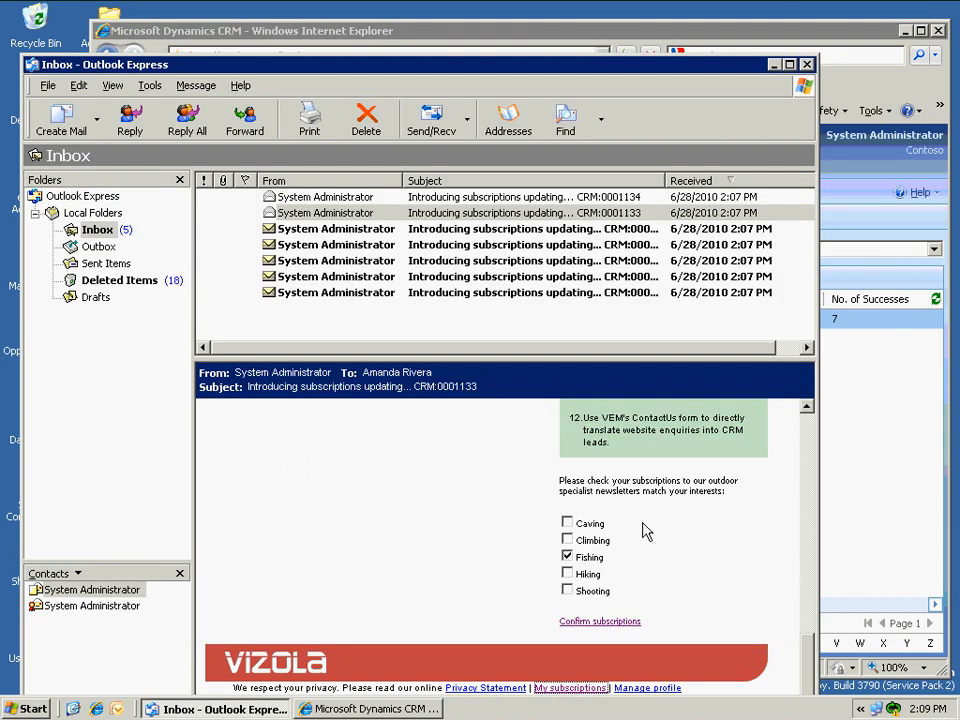
left_click(603, 624)
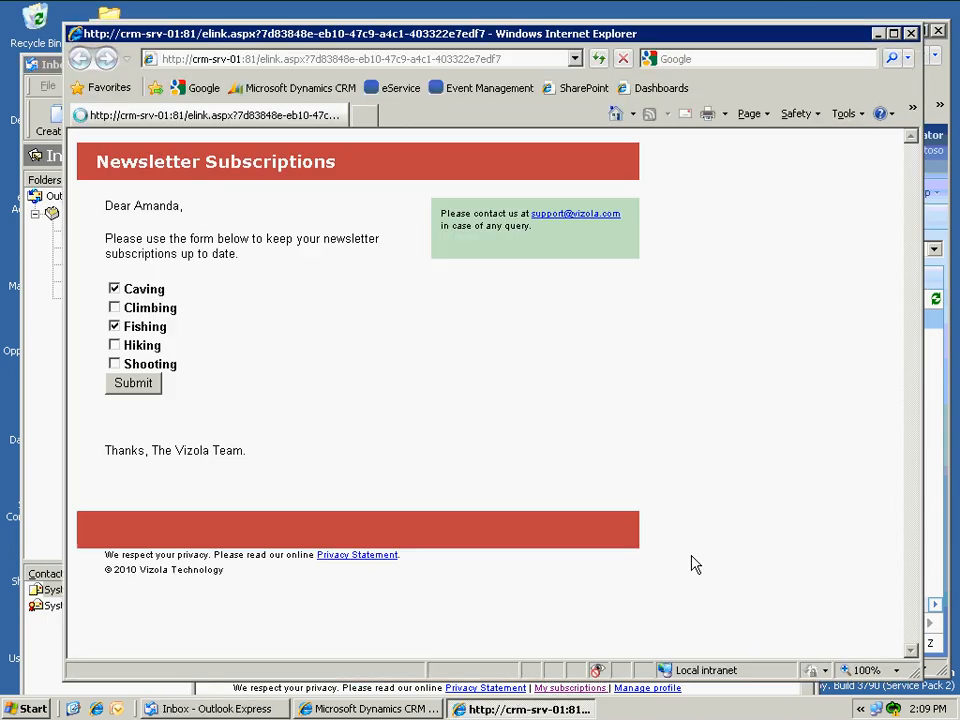